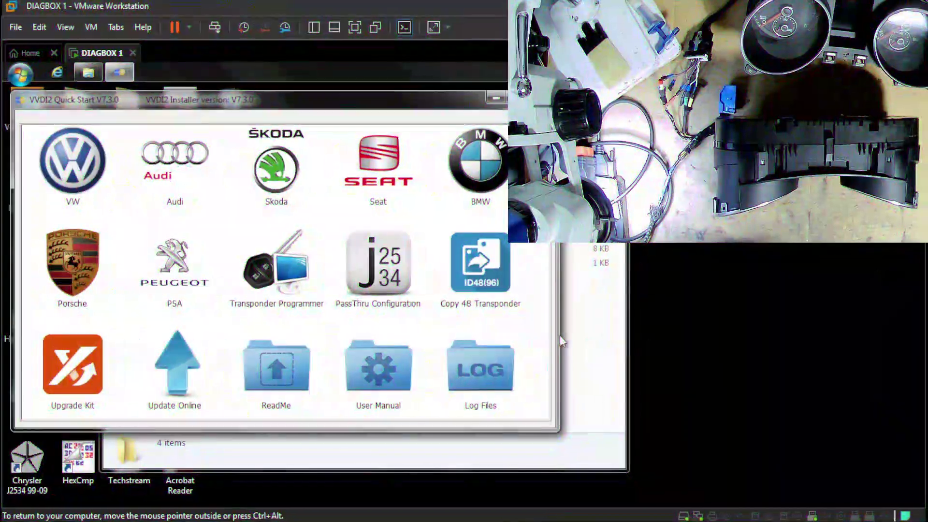
Step: Bring the VWREP folder with the ori-eep-serv and ori-immo-ori BIN files to the front
click(562, 342)
Step: Open ori-eep-serv.bin in HexCmp2 and shrink its window
click(282, 253)
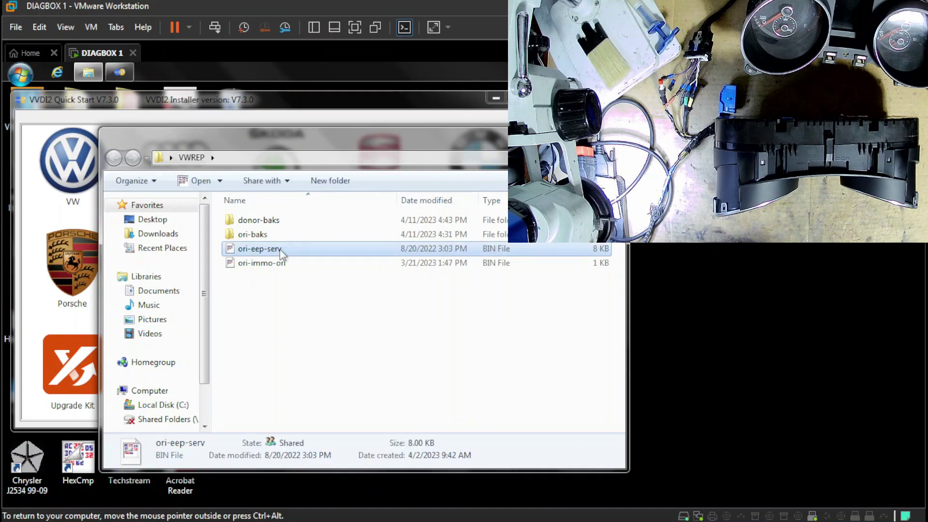
double_click(282, 250)
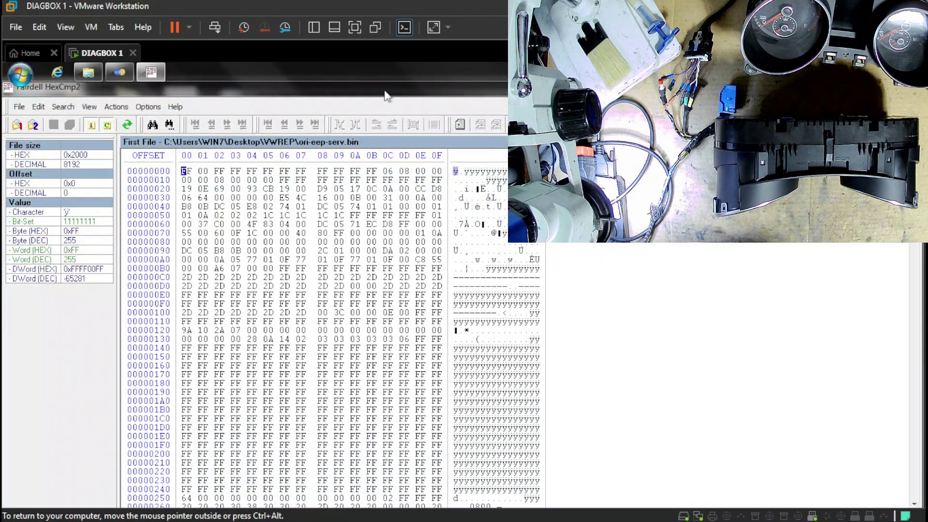
drag(321, 98, 379, 159)
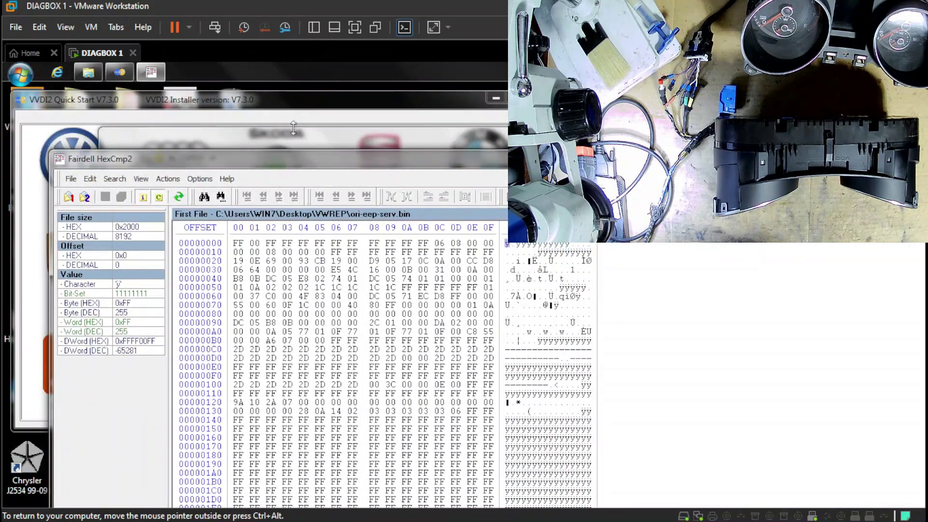
Step: Add ori-eep-ori.bin from ori-baks as the second compared file and maximize the comparison
click(289, 144)
double_click(266, 233)
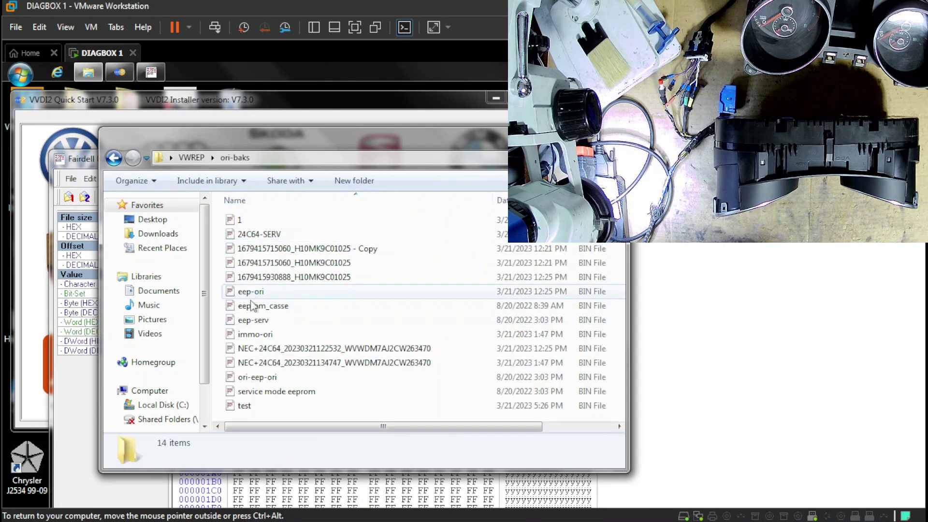
drag(256, 376, 304, 507)
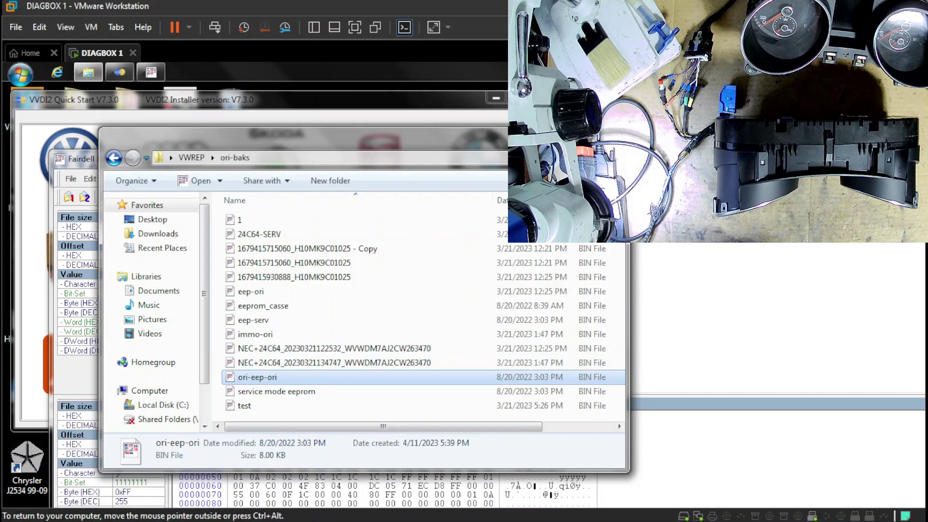
click(193, 158)
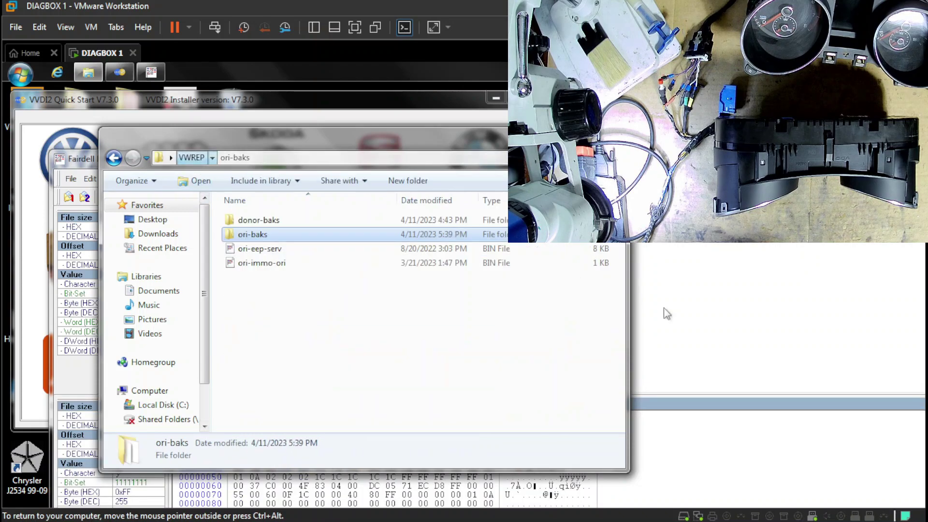
click(665, 309)
key(super+Up)
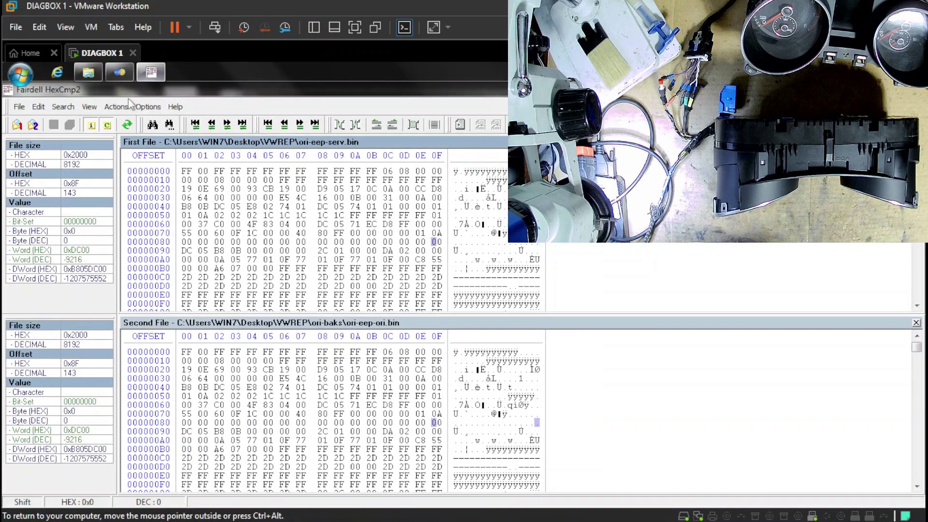
Step: Jump to the last differing byte between the two EEPROM files at offset 0x6BC
scroll(464, 224, down, 20)
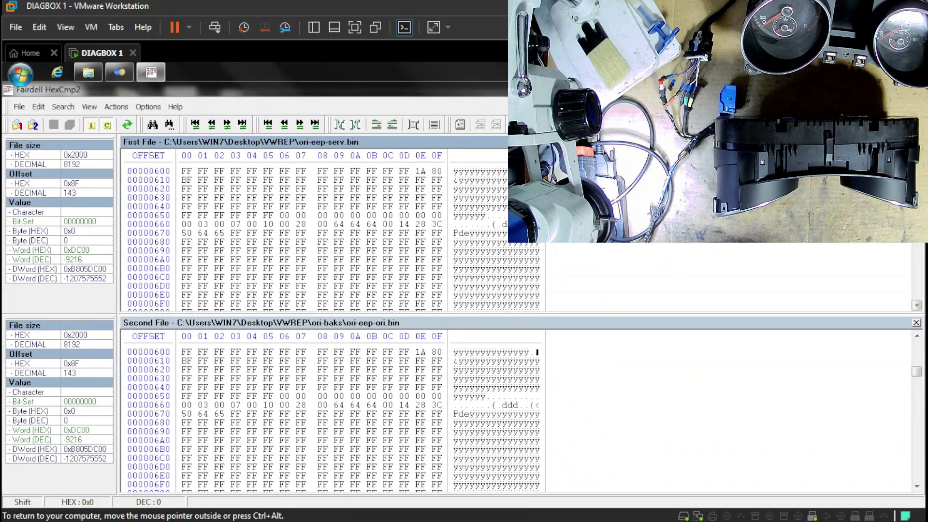
scroll(329, 232, down, 5)
scroll(329, 232, up, 5)
click(96, 108)
mouse_move(63, 107)
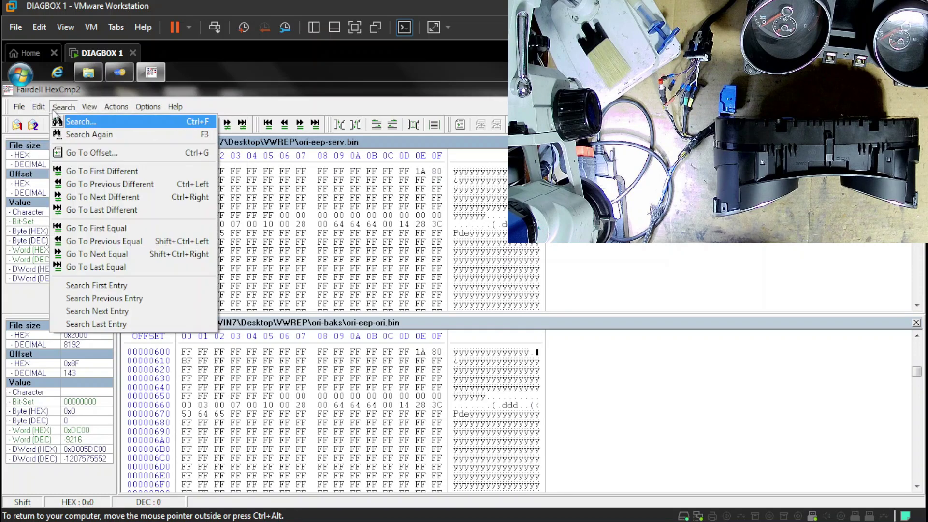
click(134, 208)
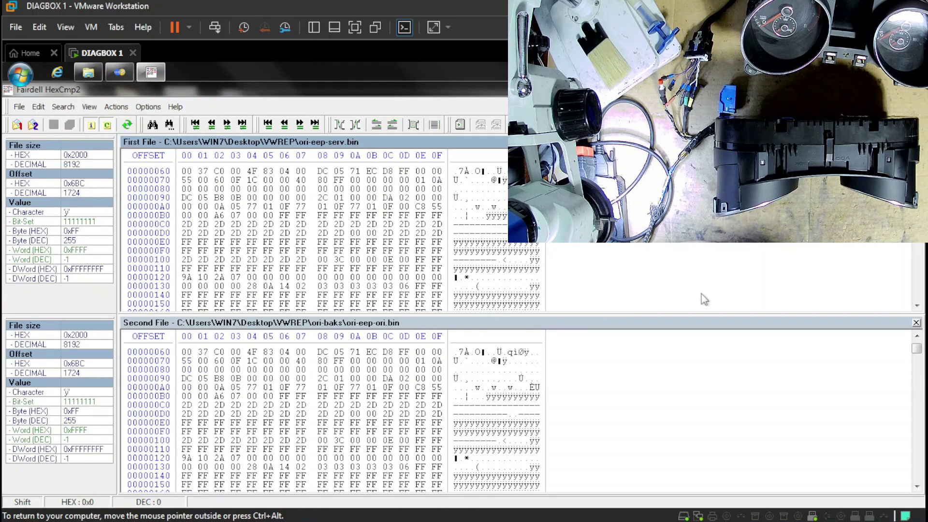
Step: Scroll through both panes to review the bytes around the last difference
scroll(704, 300, down, 4)
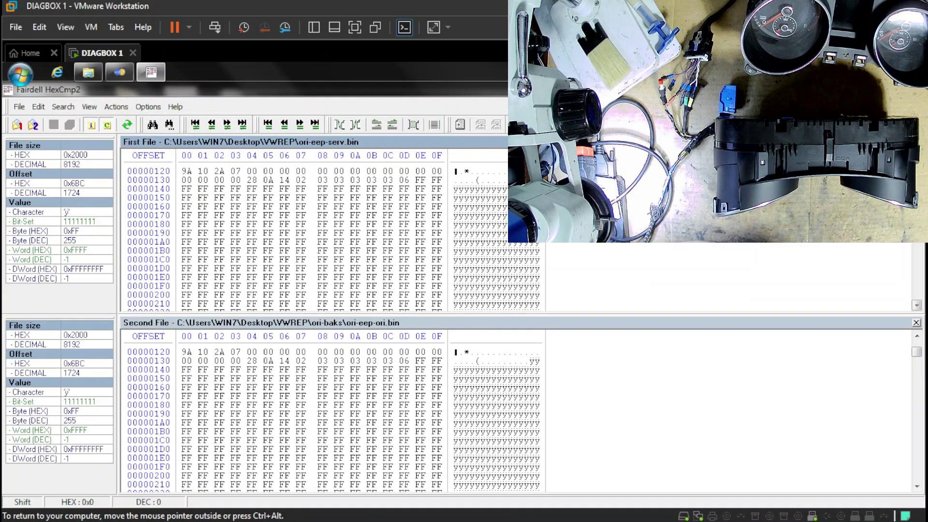
scroll(331, 232, down, 20)
scroll(331, 232, down, 8)
scroll(488, 262, up, 8)
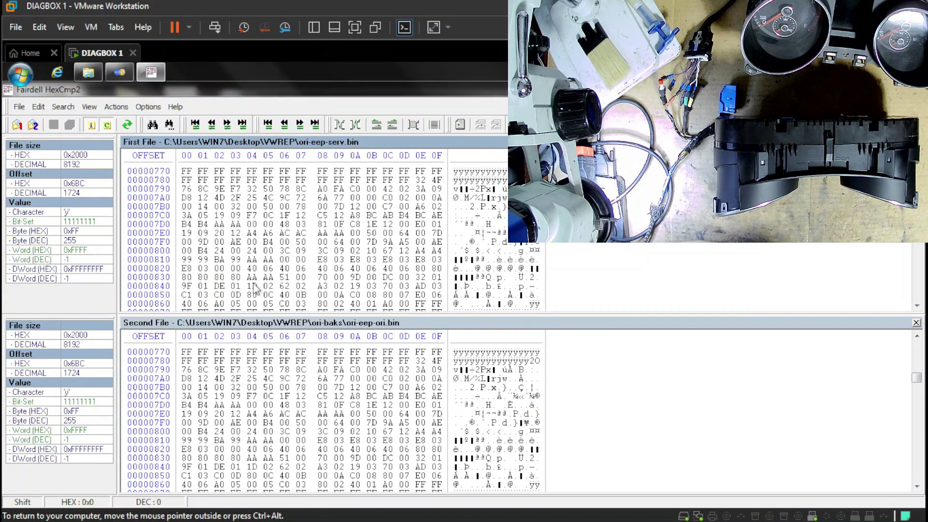
scroll(251, 284, down, 20)
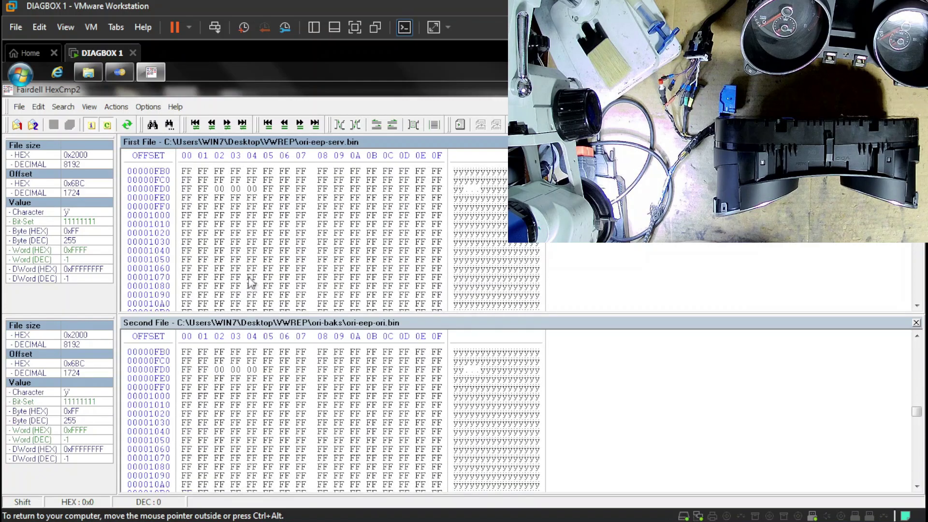
scroll(252, 285, down, 16)
scroll(252, 284, up, 12)
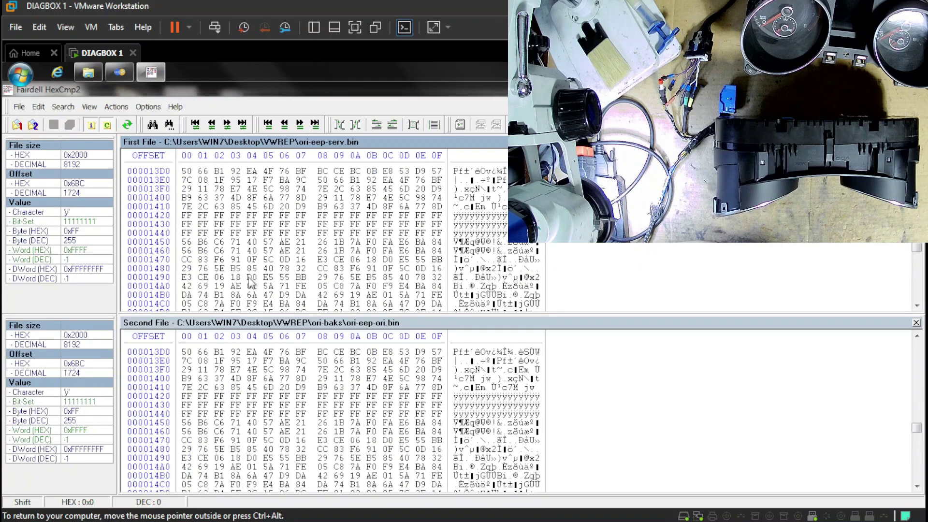
scroll(312, 245, up, 2)
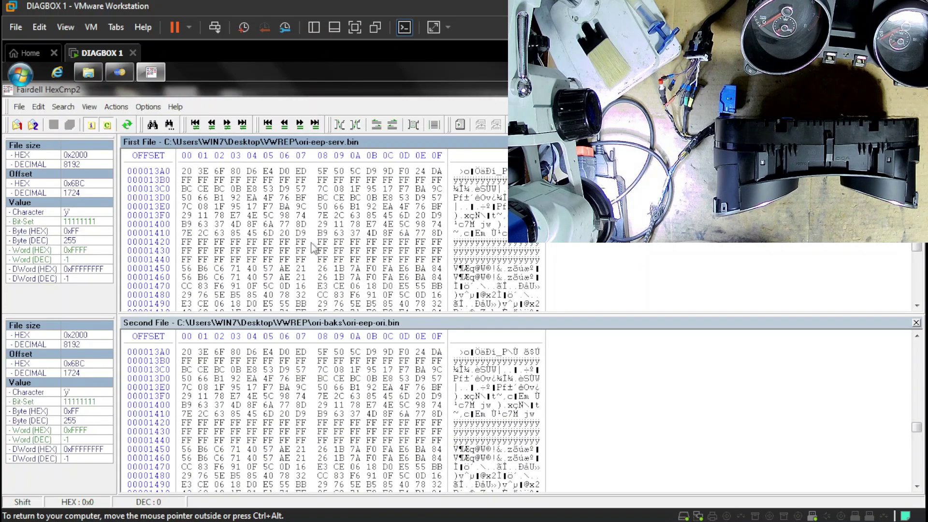
scroll(301, 209, up, 3)
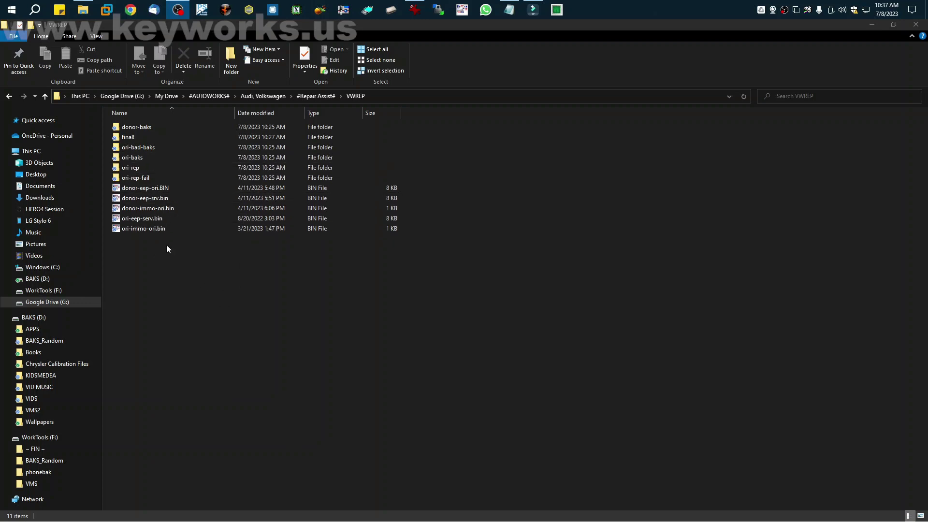
Step: Select all VWREP items and move the IrfanView VVDI2 immo data screenshot to the right
drag(223, 312, 171, 260)
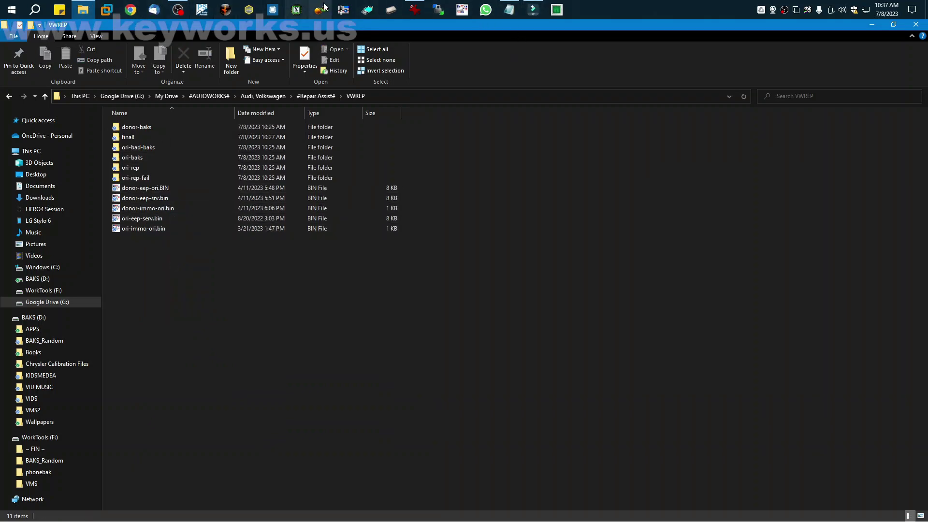
click(413, 13)
drag(254, 25, 784, 45)
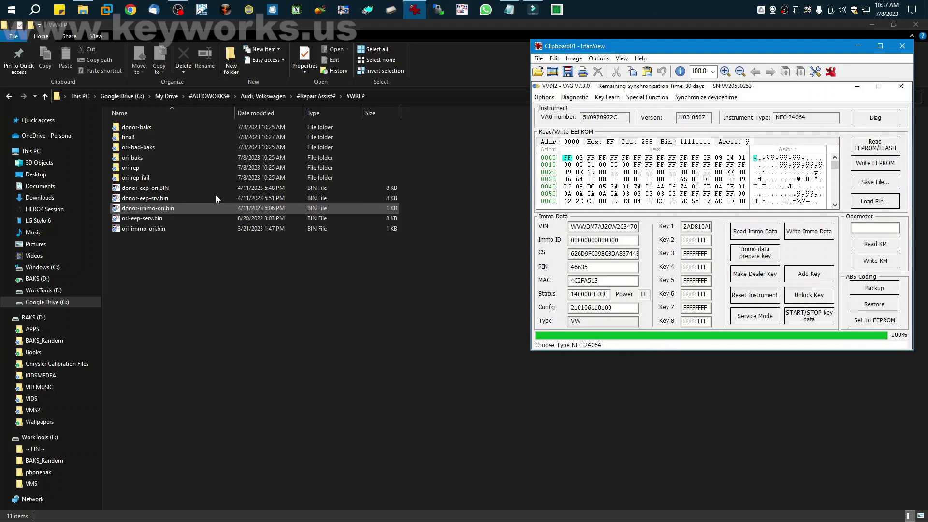
Step: Compare donor-eep-ori.BIN with donor-eep-srv.bin, review the pink difference rows, then open donor-baks
drag(151, 197, 505, 298)
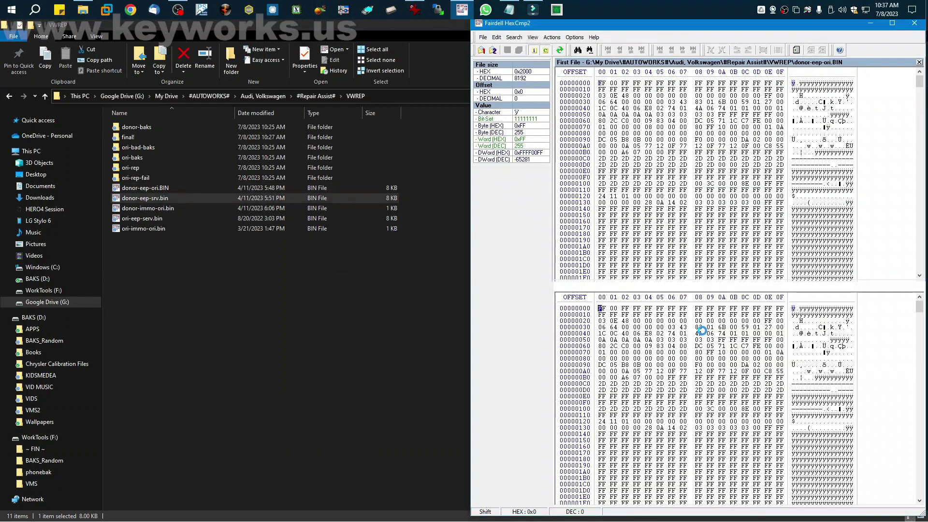
scroll(810, 167, down, 20)
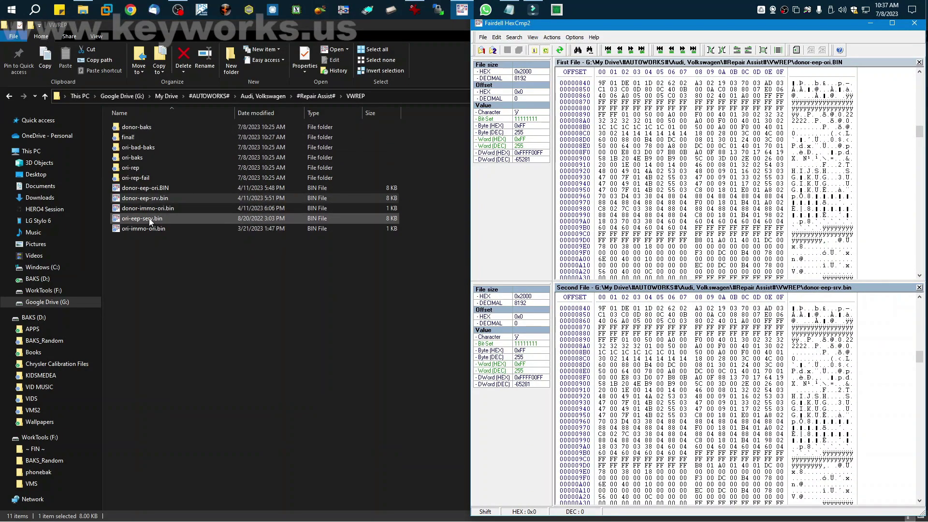
scroll(745, 208, down, 20)
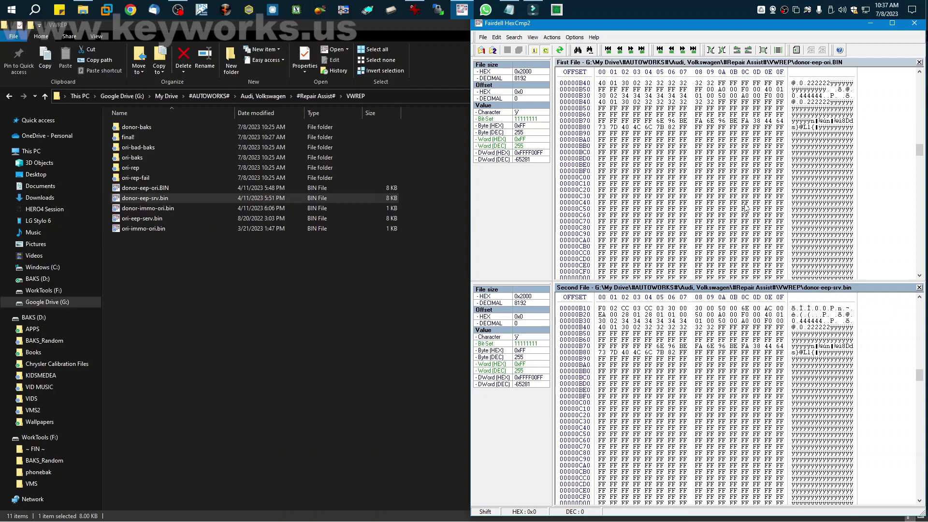
scroll(746, 208, up, 4)
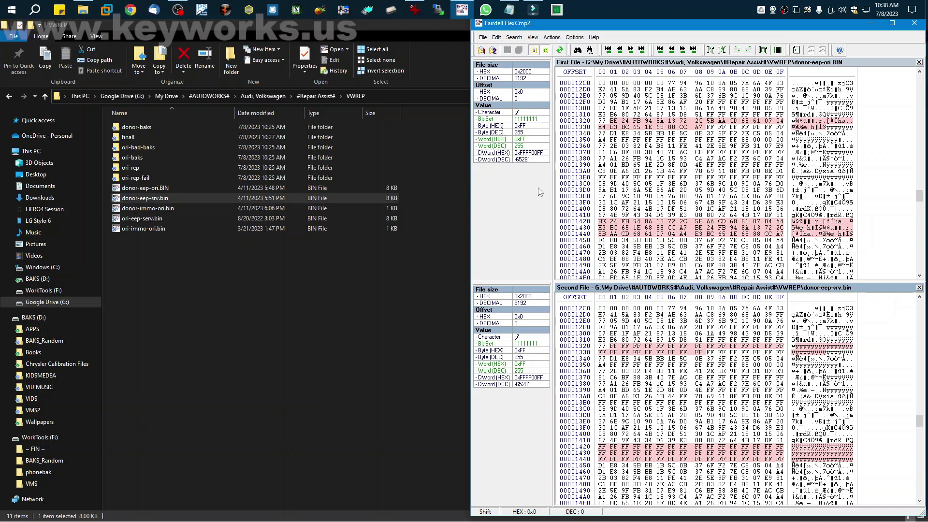
double_click(153, 126)
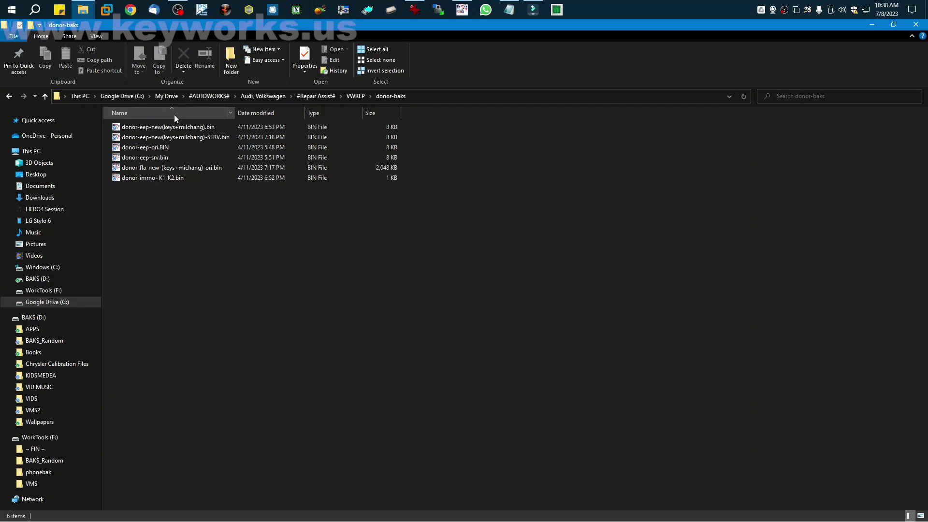
Step: Return to VWREP and bring the donor EEPROM comparison and VVDI2 screenshot back into view
click(354, 96)
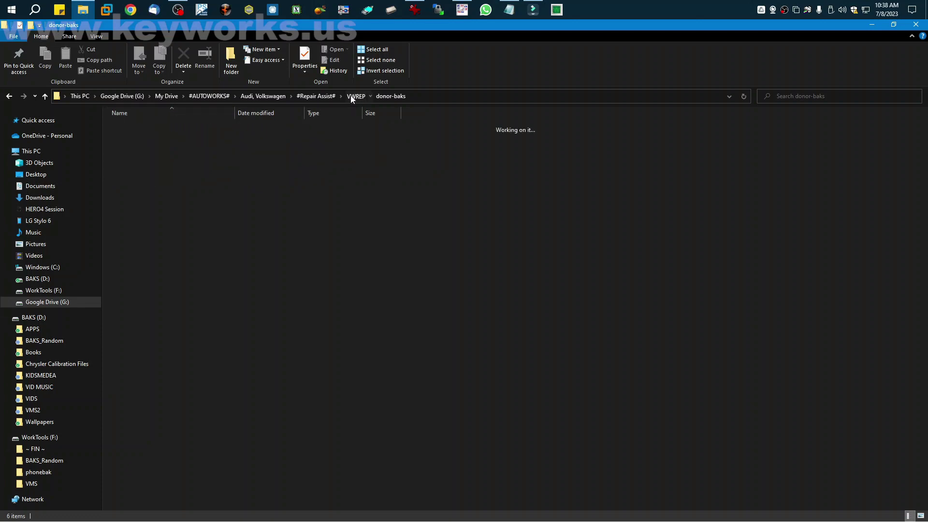
key(alt+Tab)
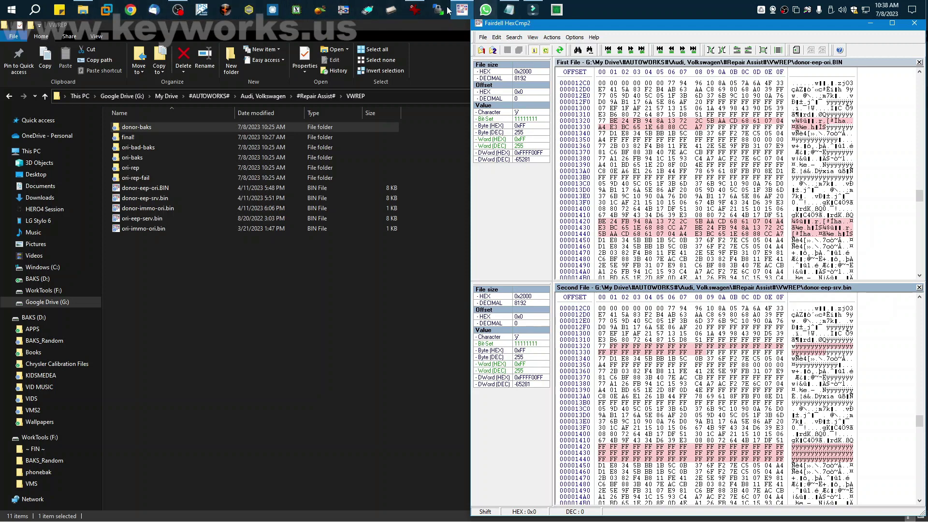
click(414, 10)
Step: Move the VVDI2 screenshot left, then place the donor comparison beside the VWREP folder
drag(718, 44, 206, 78)
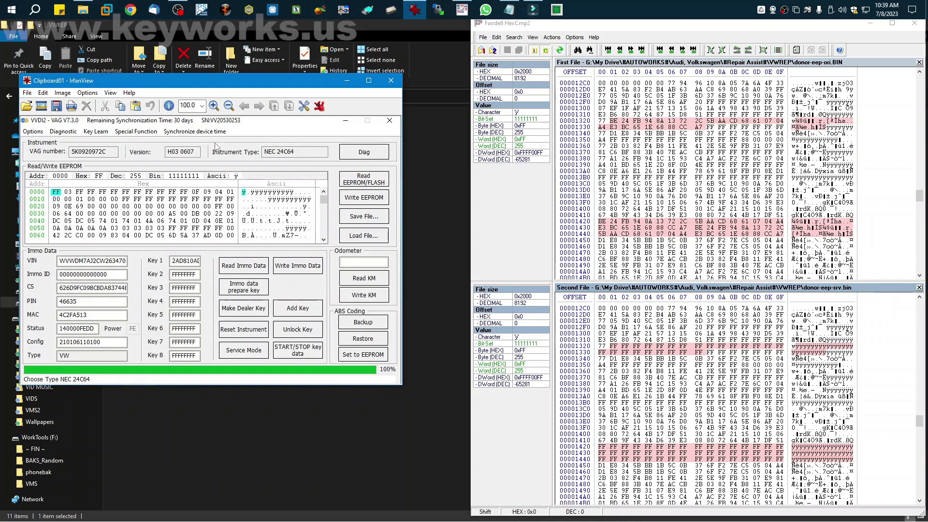
click(83, 9)
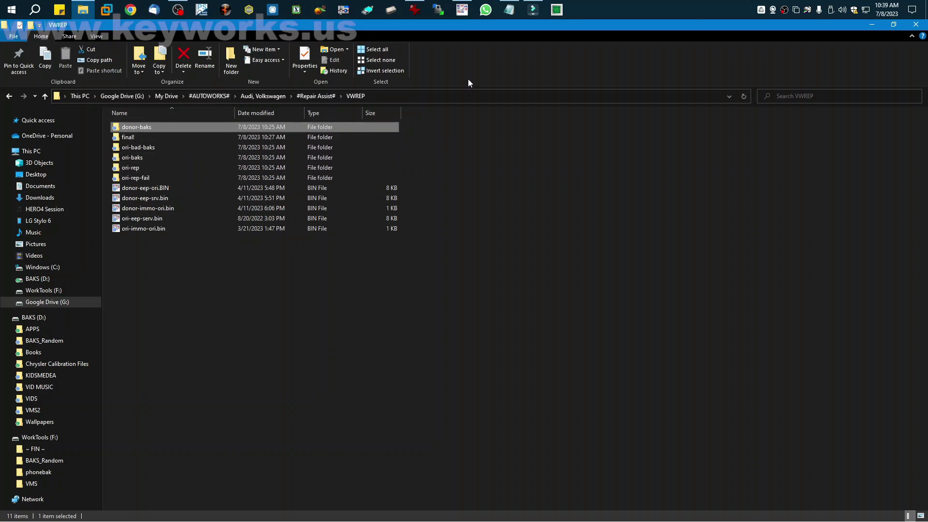
click(462, 9)
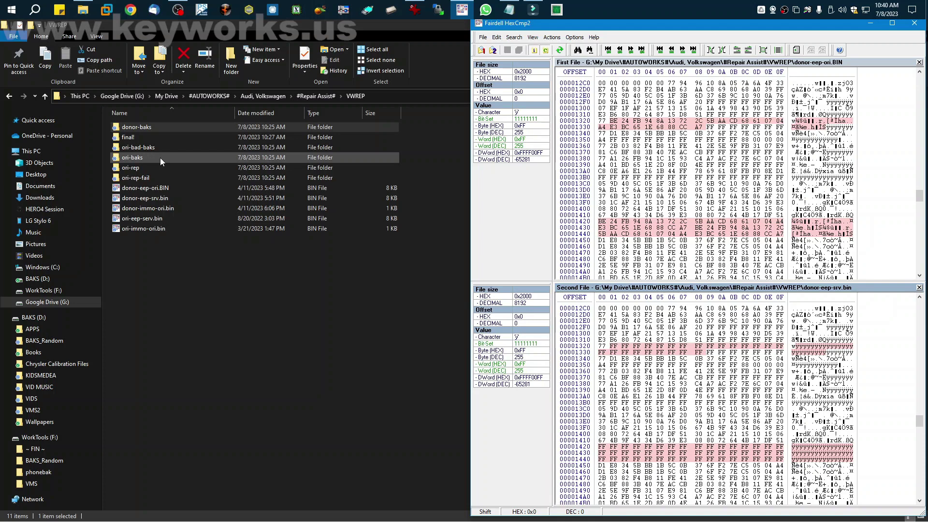
Step: Open the ori-rep-fail folder containing eep-ori.BIN and eep-srv.bin
double_click(136, 177)
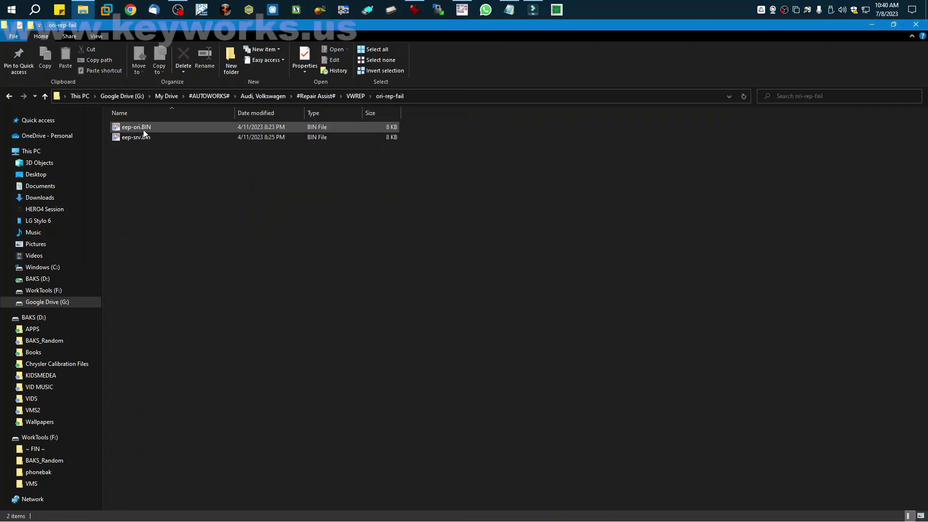
Step: Compare eep-srv.bin against eep-ori.BIN in HexCmp2, then close the comparison
drag(137, 134, 746, 283)
scroll(772, 207, down, 20)
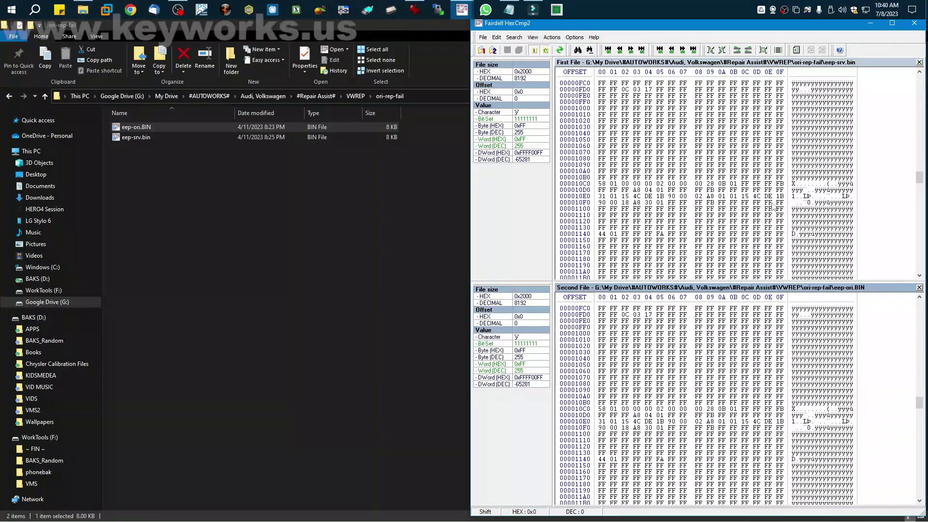
scroll(772, 206, up, 14)
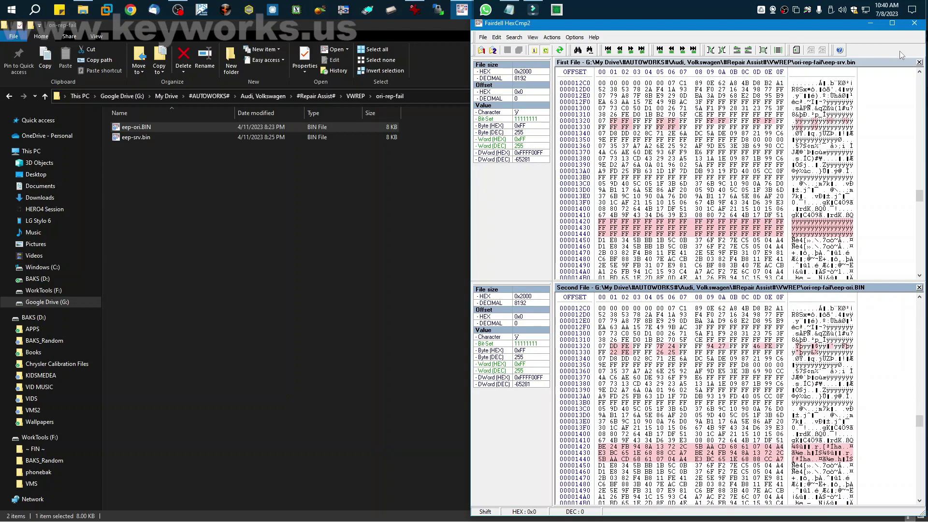
click(914, 30)
click(266, 193)
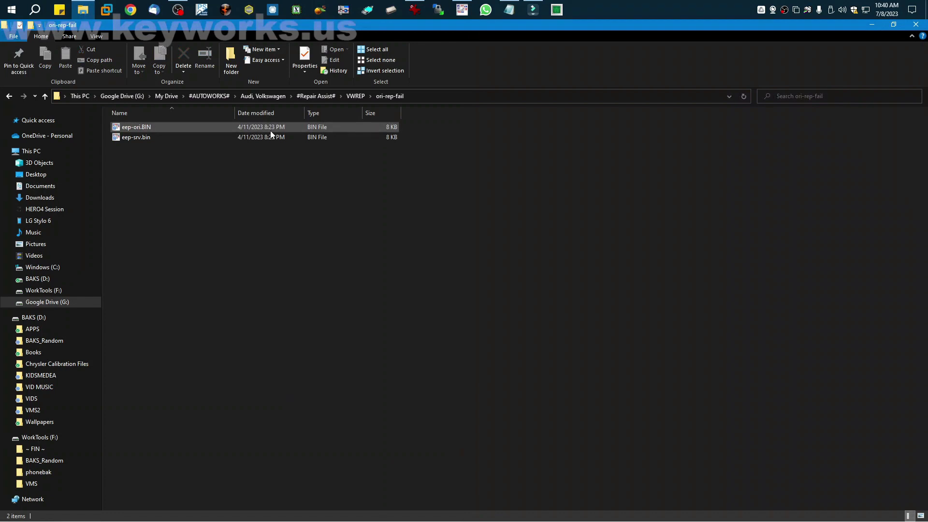
Step: Open eeprom(ori).bin from the final! folder and compare it against eeprom(repaird).bin
click(364, 94)
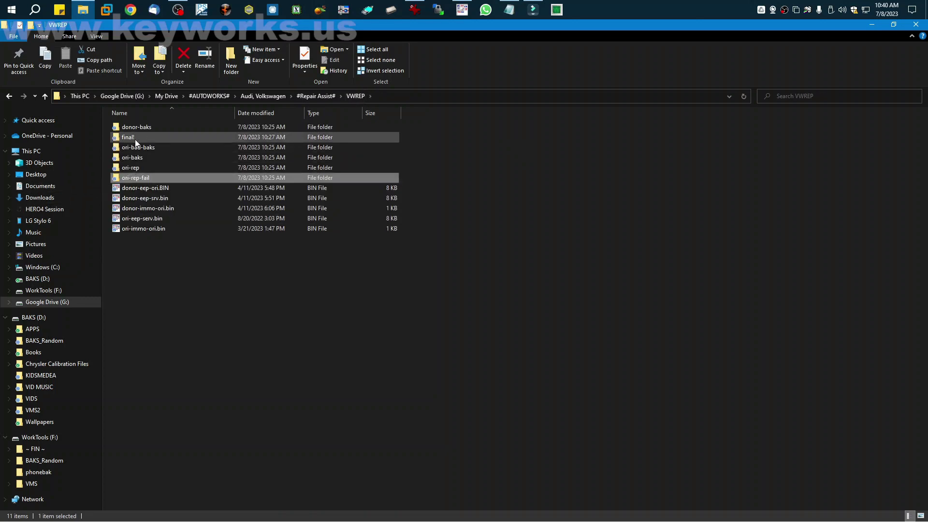
click(139, 128)
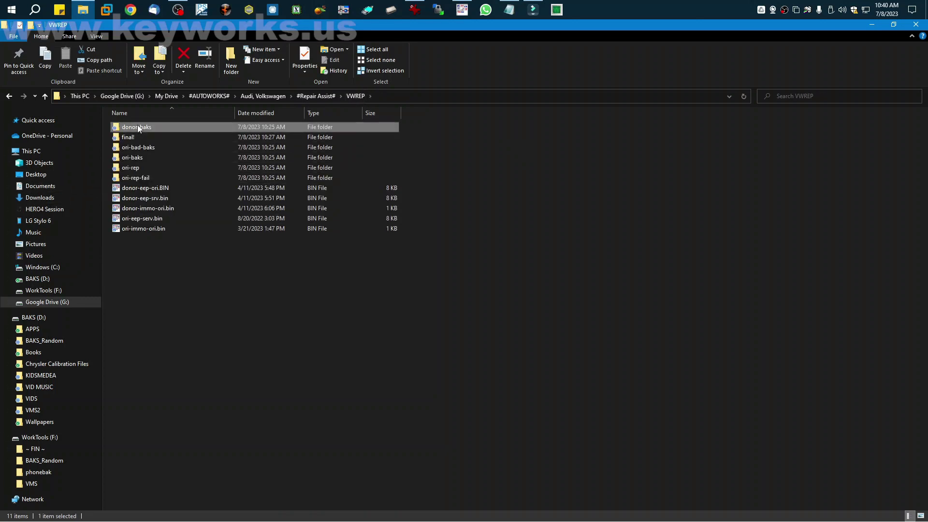
click(138, 139)
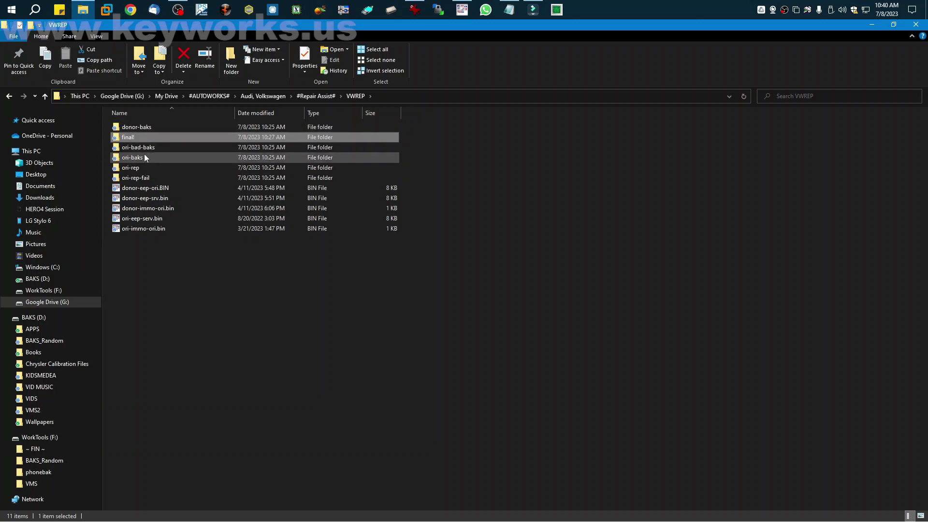
double_click(149, 137)
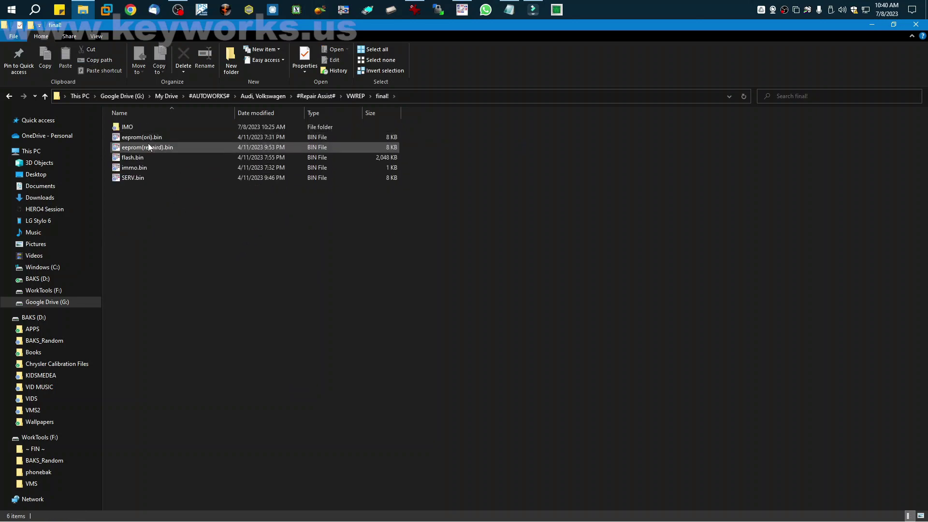
double_click(145, 136)
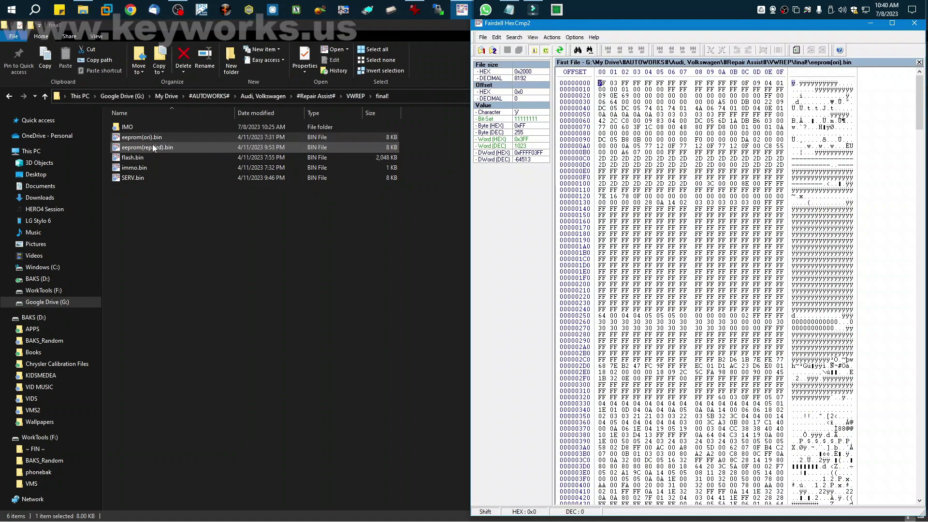
drag(154, 148, 660, 333)
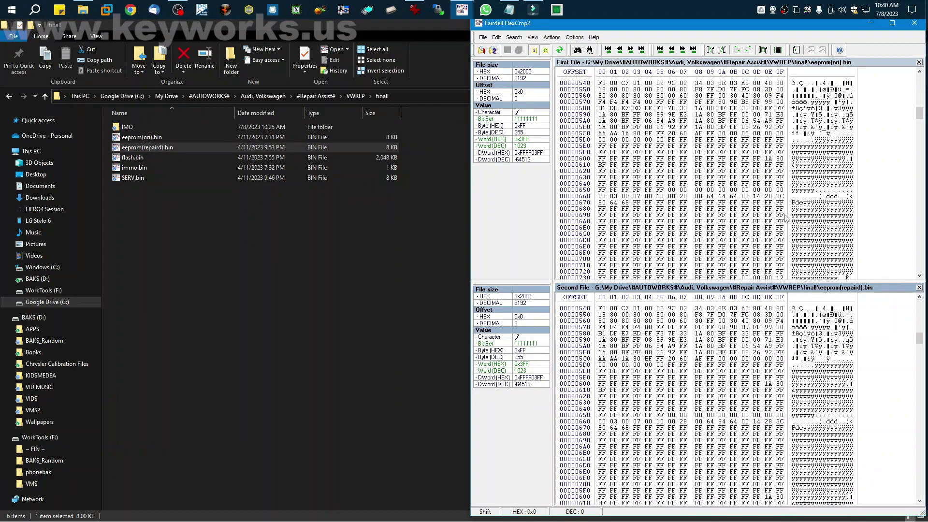
Step: Inspect the differing bytes at offsets 0x1321, 0x1338 and 0x144F
scroll(785, 219, down, 20)
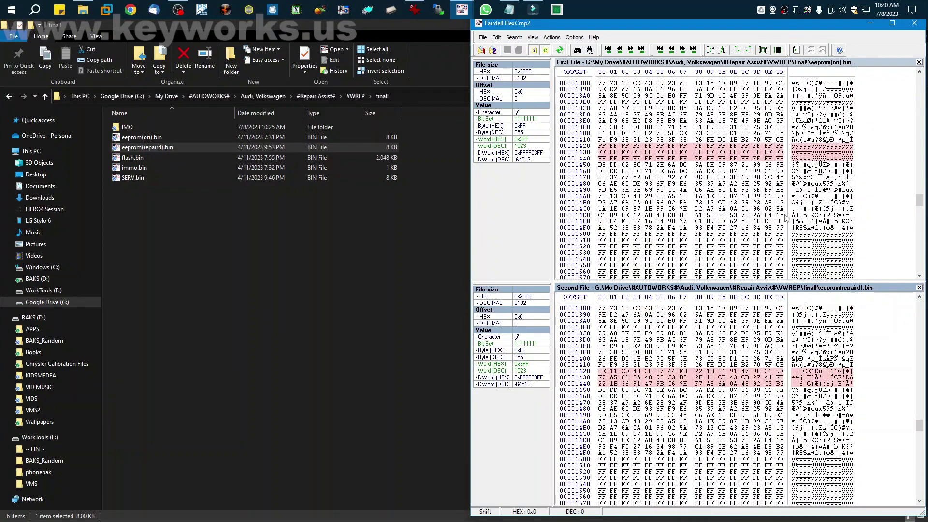
scroll(785, 219, up, 4)
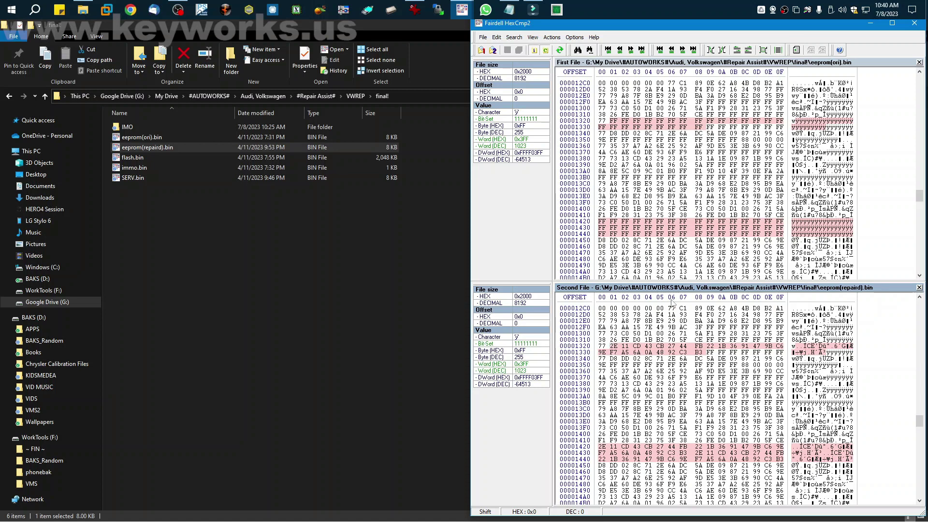
click(615, 346)
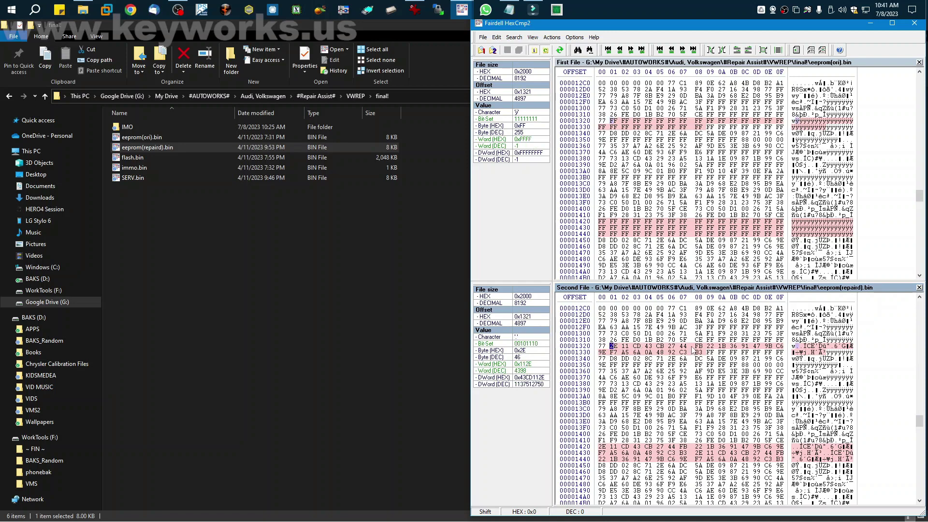
click(699, 353)
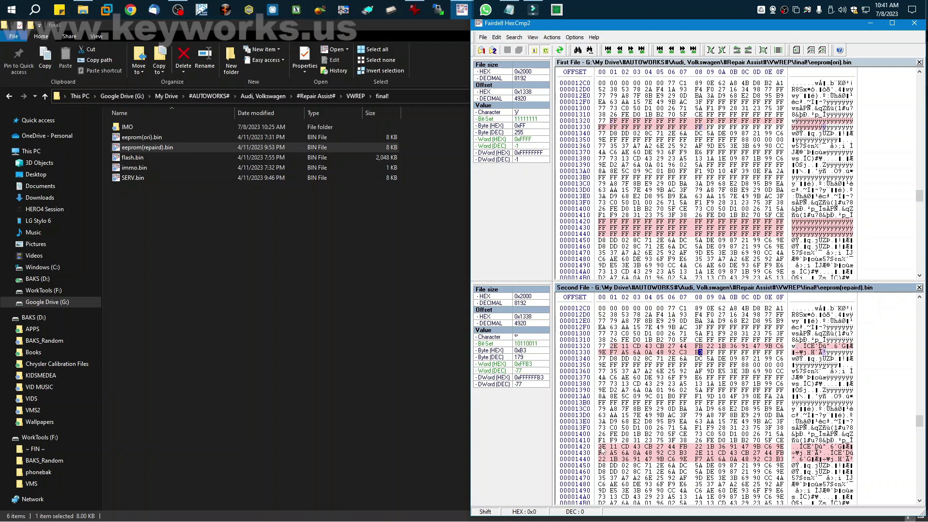
click(779, 459)
Step: Review the remaining red rows, centre the comparison window, then close HexCmp2
scroll(720, 445, up, 20)
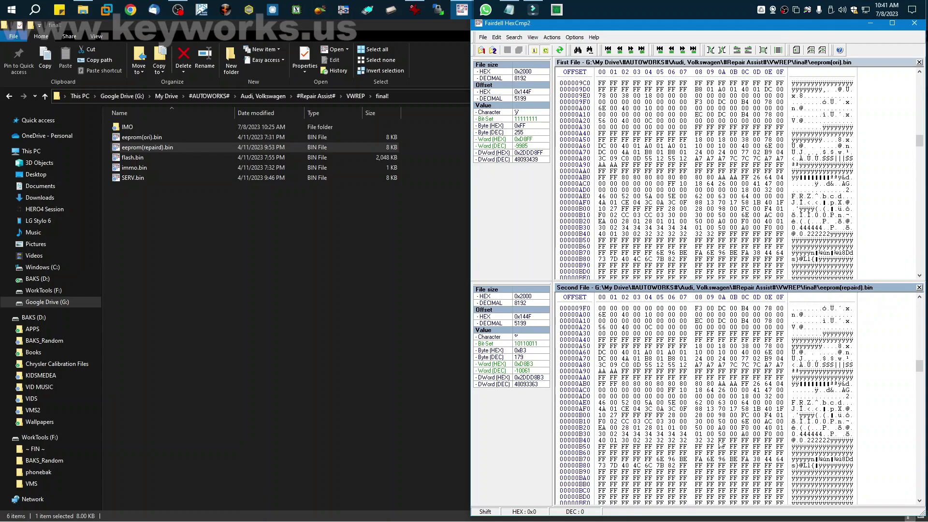
scroll(720, 444, down, 20)
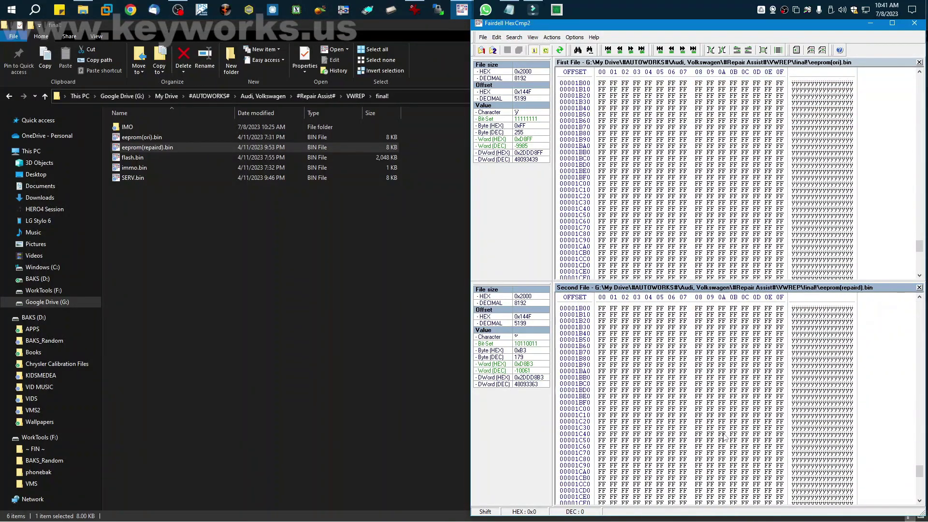
scroll(735, 425, up, 20)
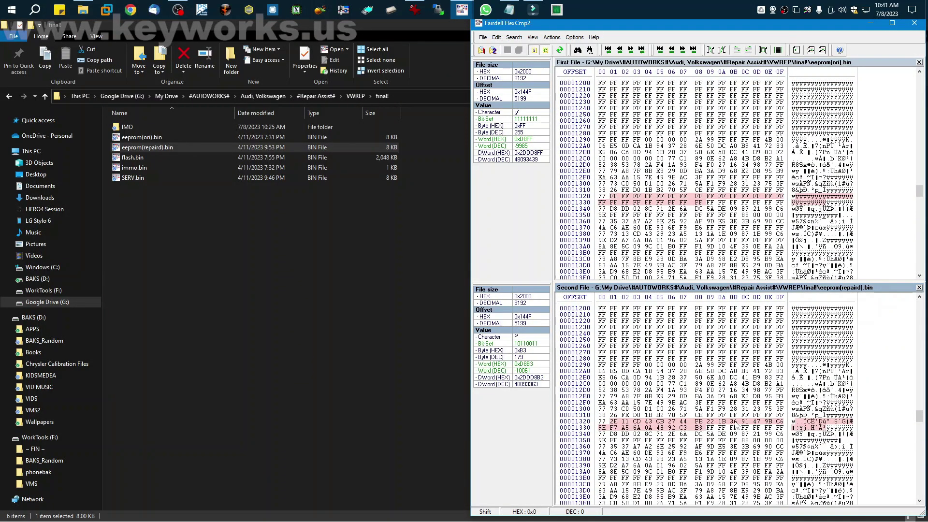
scroll(706, 371, up, 10)
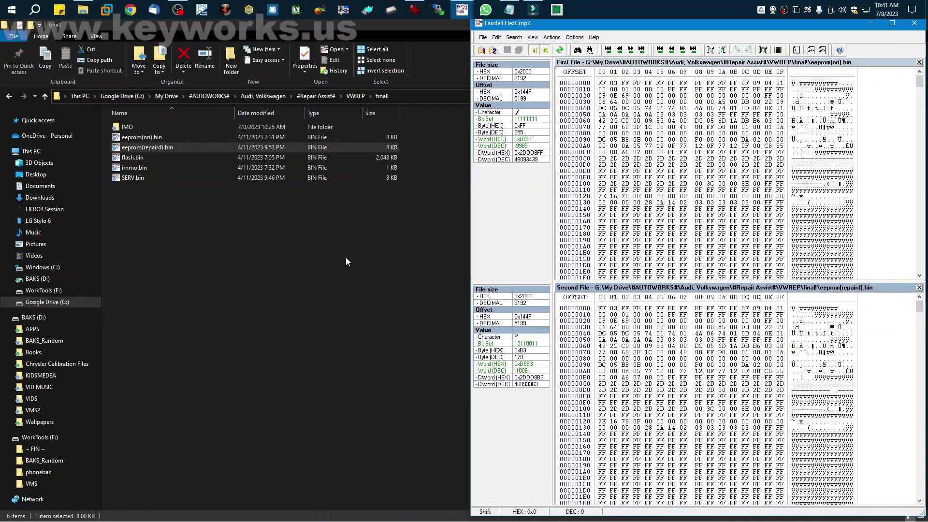
drag(757, 30, 646, 64)
click(772, 66)
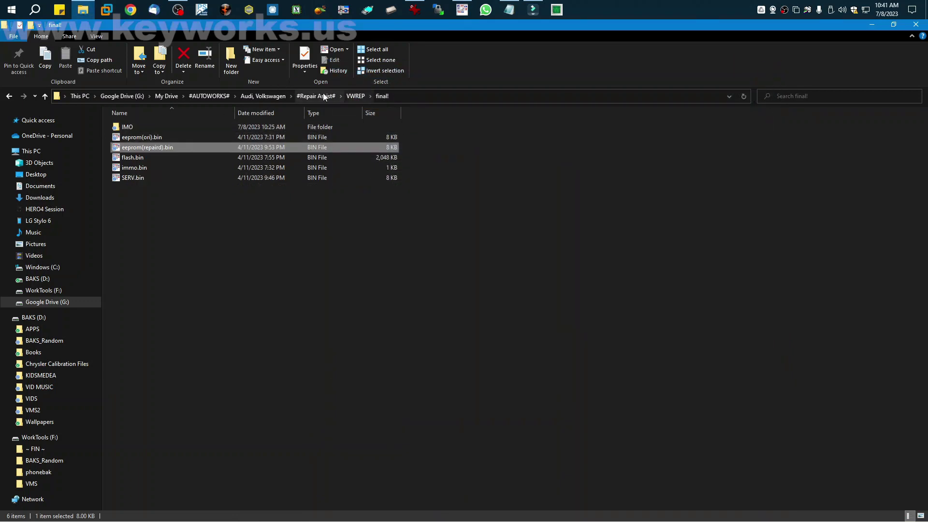
Step: Go back to the VWREP folder and bring up the saved VVDI2 immo data screenshot in IrfanView
click(355, 96)
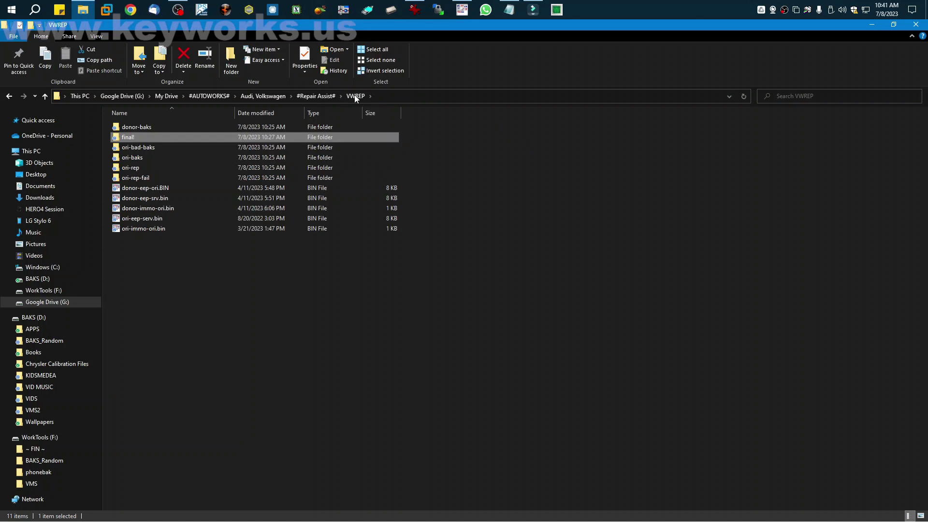
click(160, 265)
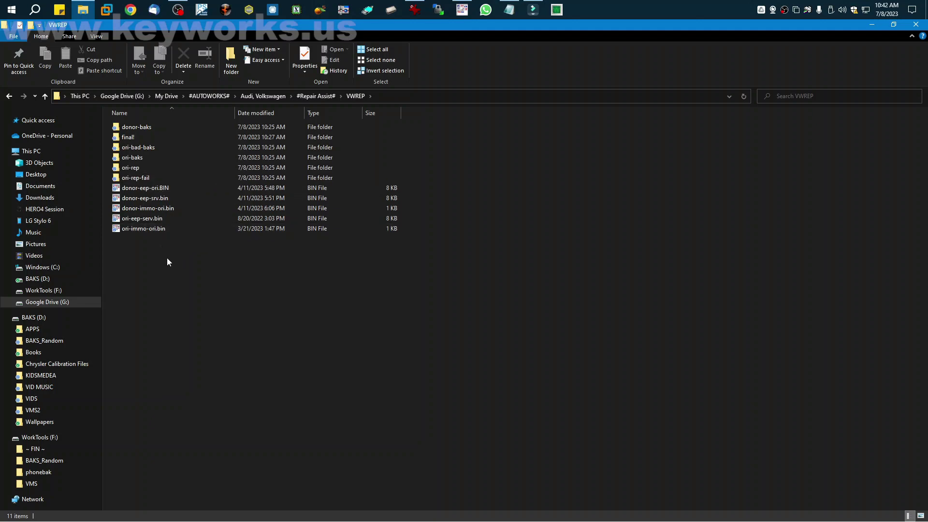
click(415, 10)
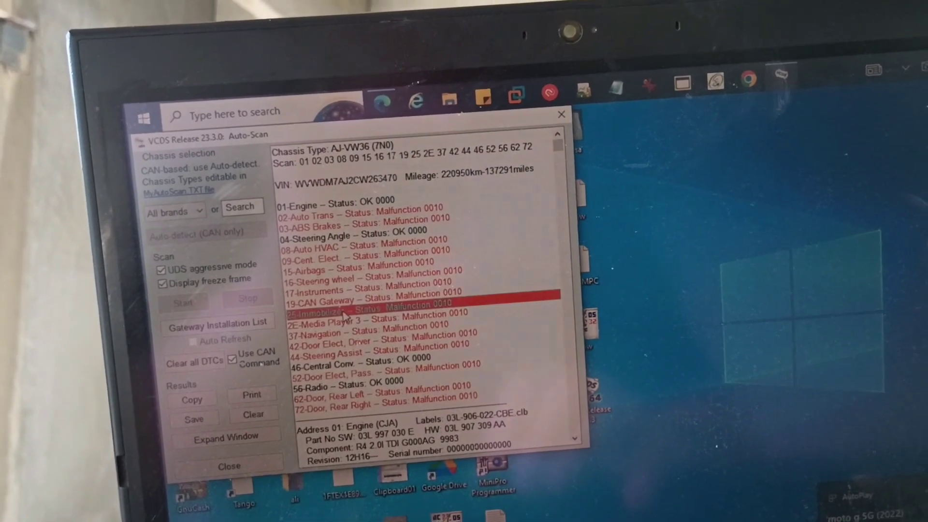
Step: Erase the 25-Immobilizer fault codes with Clear Codes - 05, then re-read to confirm none remain
double_click(342, 314)
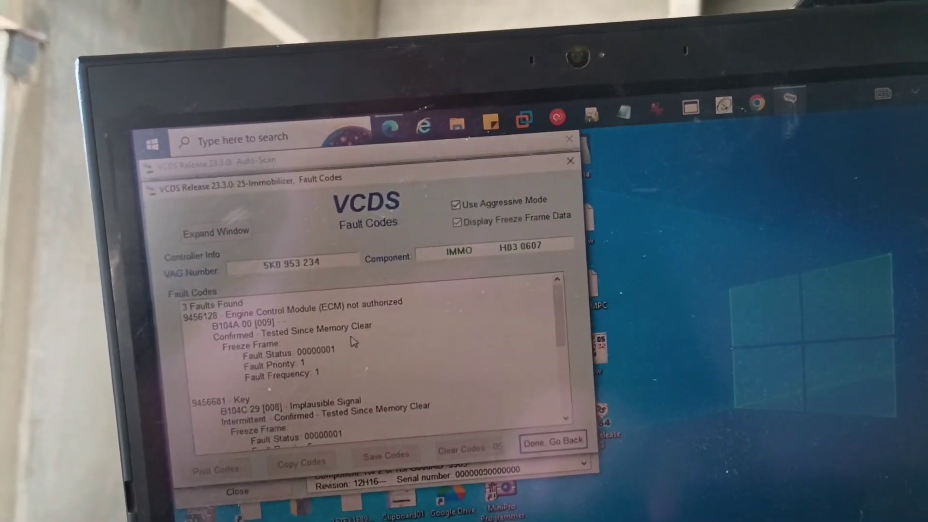
click(465, 347)
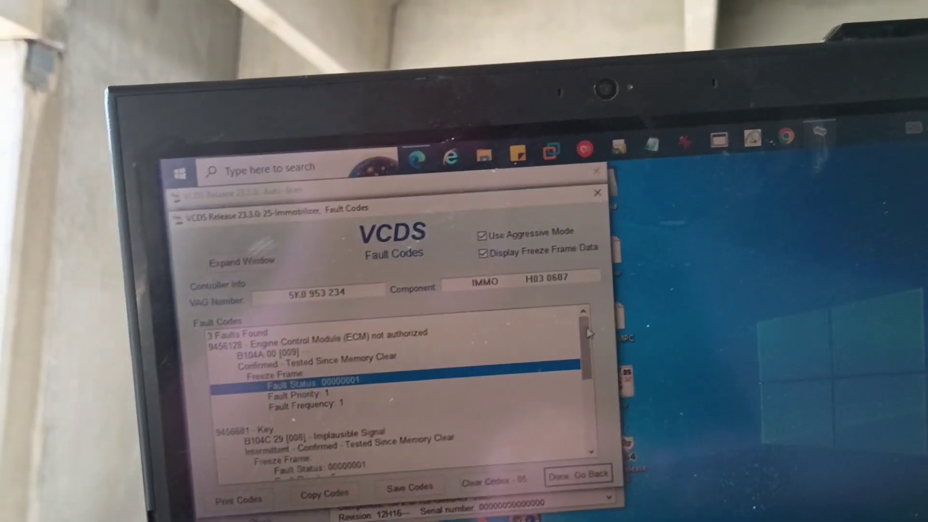
drag(576, 318, 578, 343)
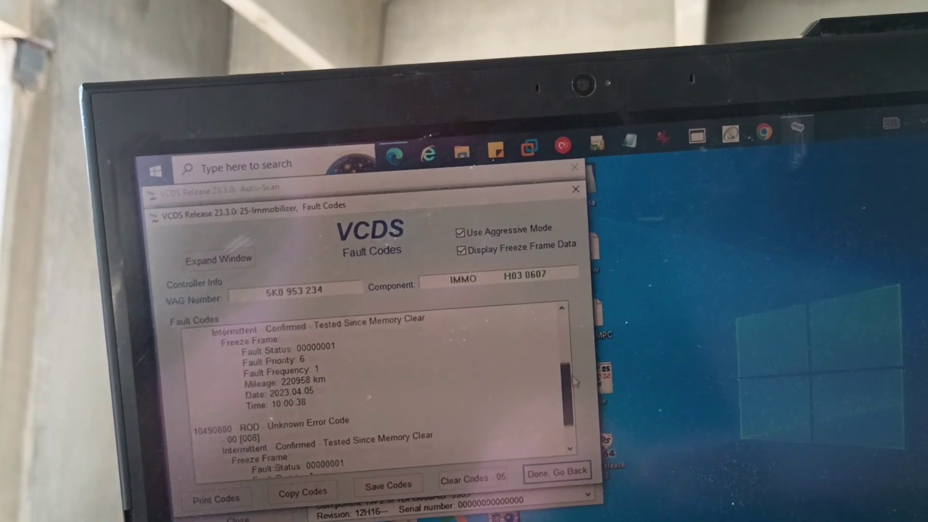
drag(575, 382, 575, 436)
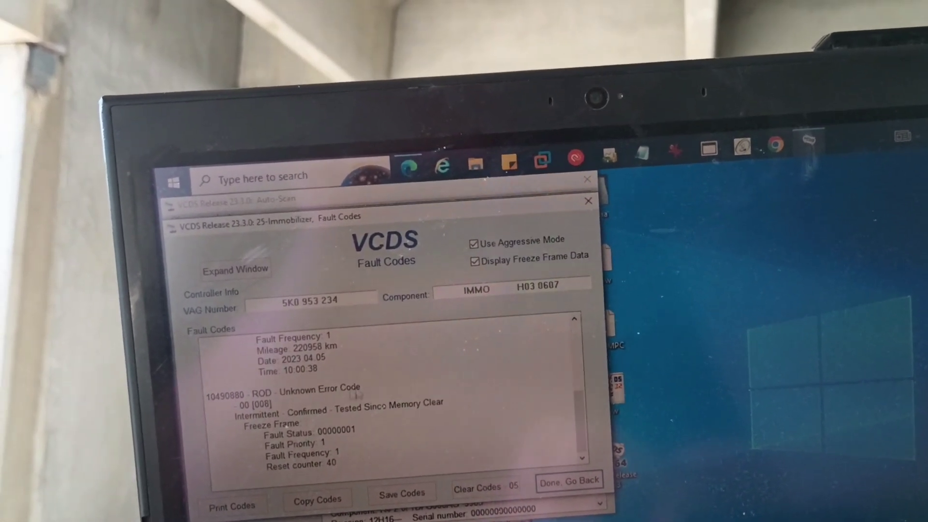
click(493, 475)
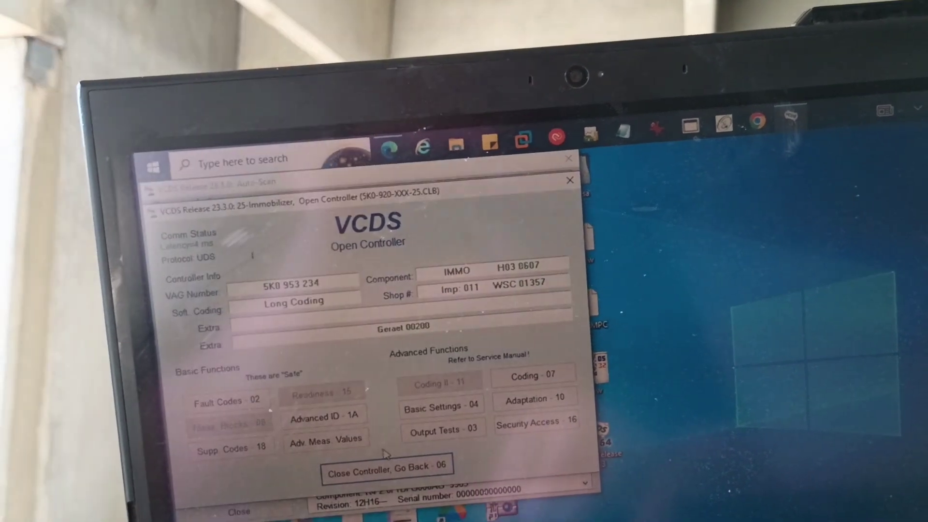
click(244, 405)
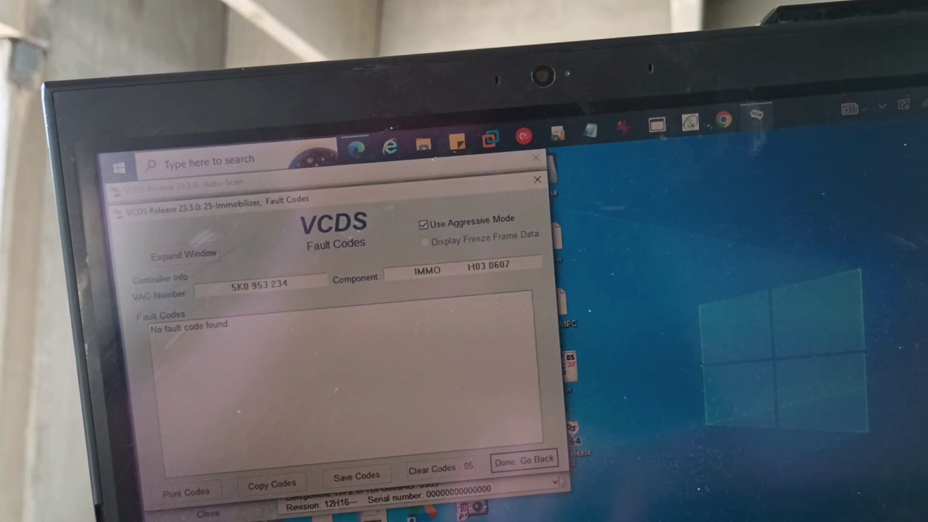
click(537, 463)
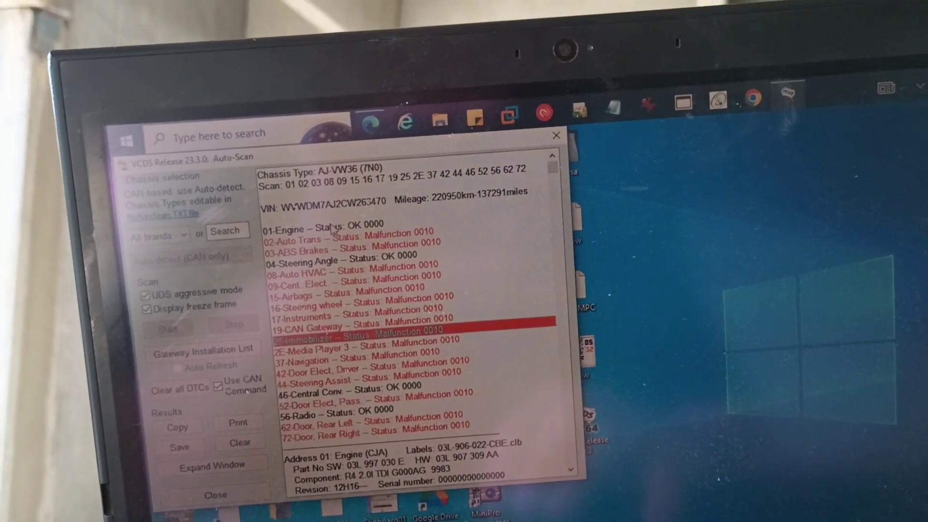
Step: Erase the 17-Instruments fault codes with Clear Codes - 05 and return to the scan results
click(333, 231)
double_click(392, 312)
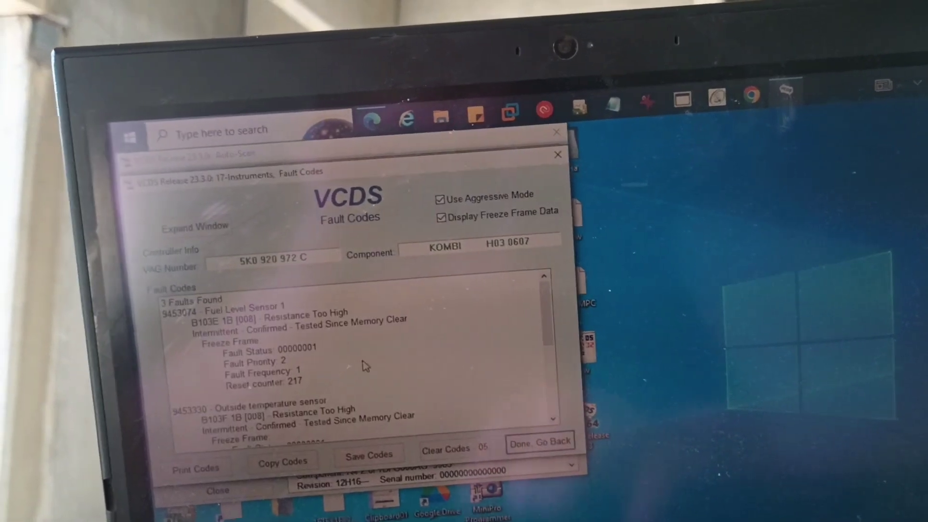
key(Down)
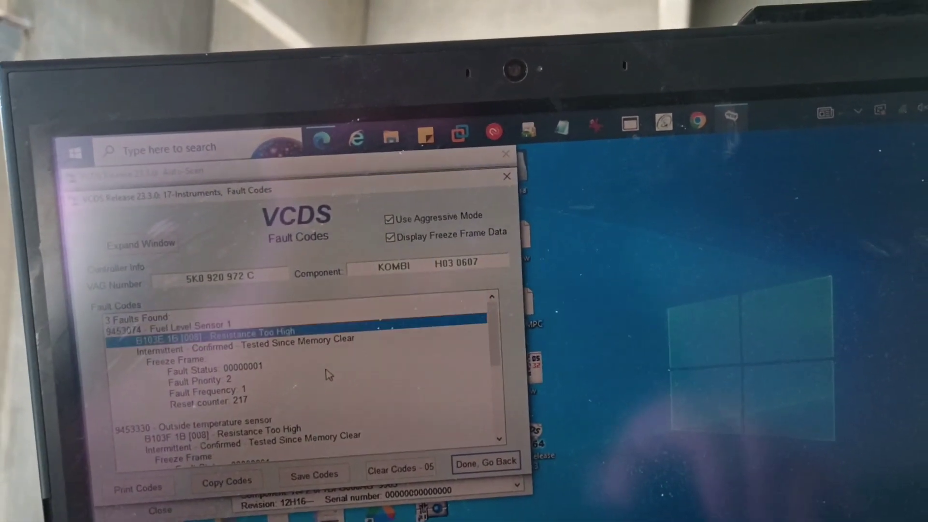
key(Down)
key(Down)
key(Down)
key(Down)
key(Down)
key(Down)
key(Down)
key(Down)
key(Down)
key(Down)
key(Down)
key(Down)
key(Down)
key(Down)
key(Down)
key(Down)
key(Down)
key(Down)
key(Down)
key(Down)
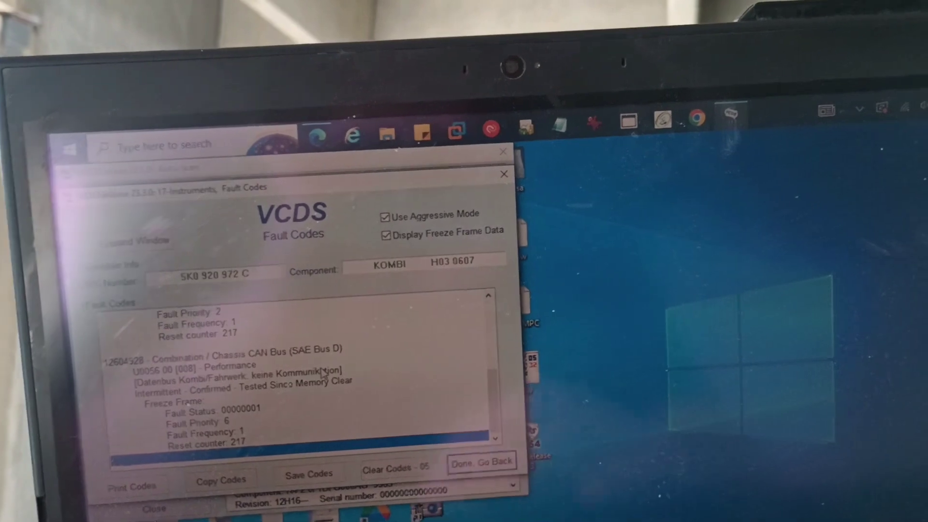
click(416, 467)
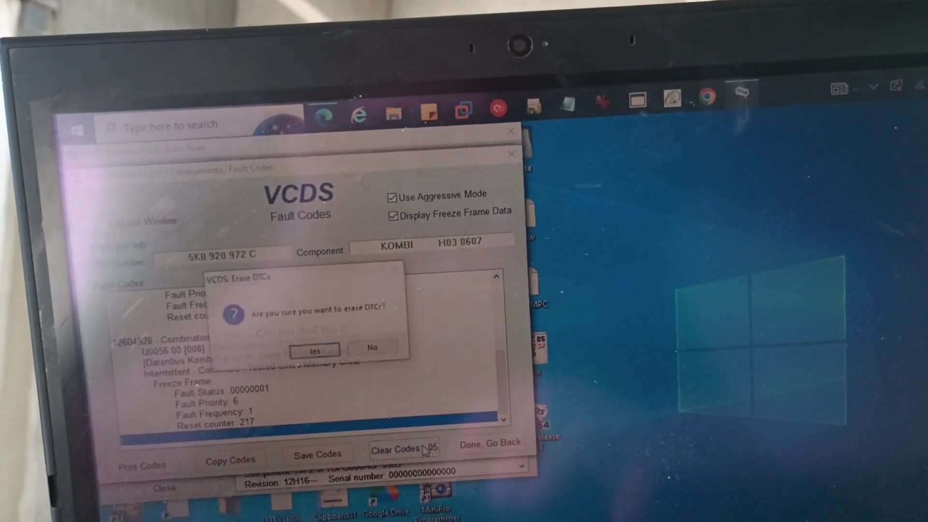
click(307, 366)
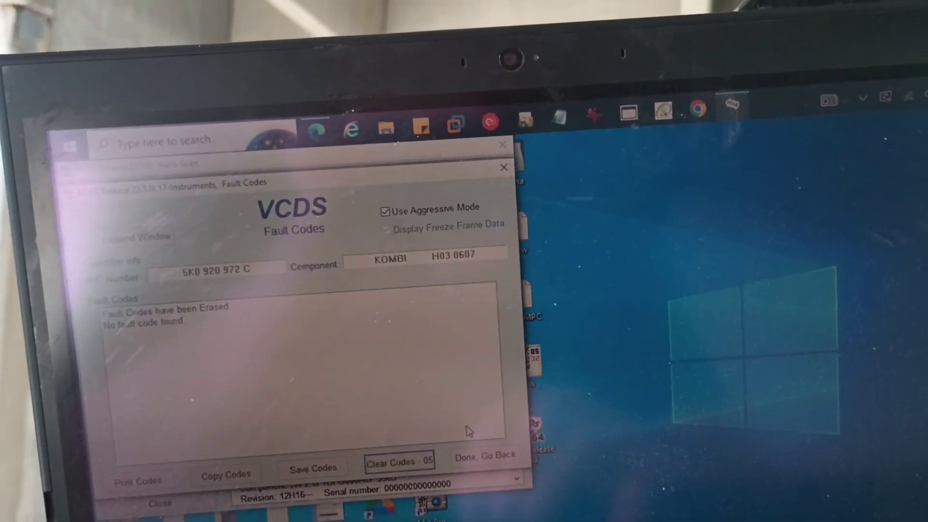
key(Escape)
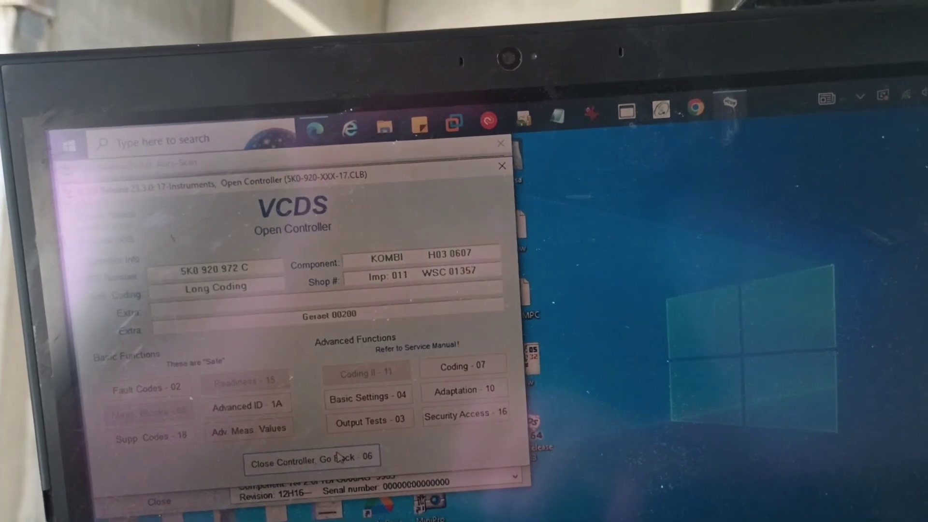
click(338, 446)
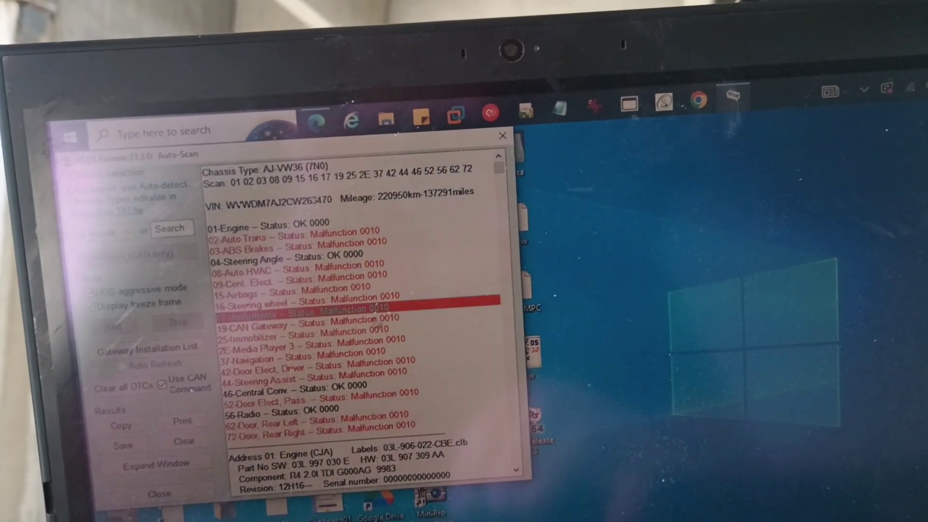
Step: Confirm 25-Immobilizer has no stored faults, then close the controllers, Auto-Scan and VCDS
double_click(414, 290)
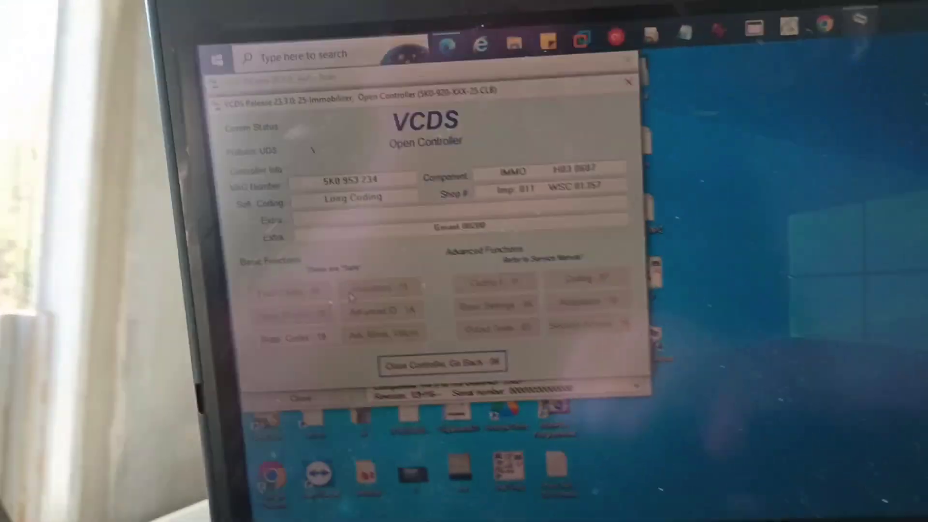
click(240, 303)
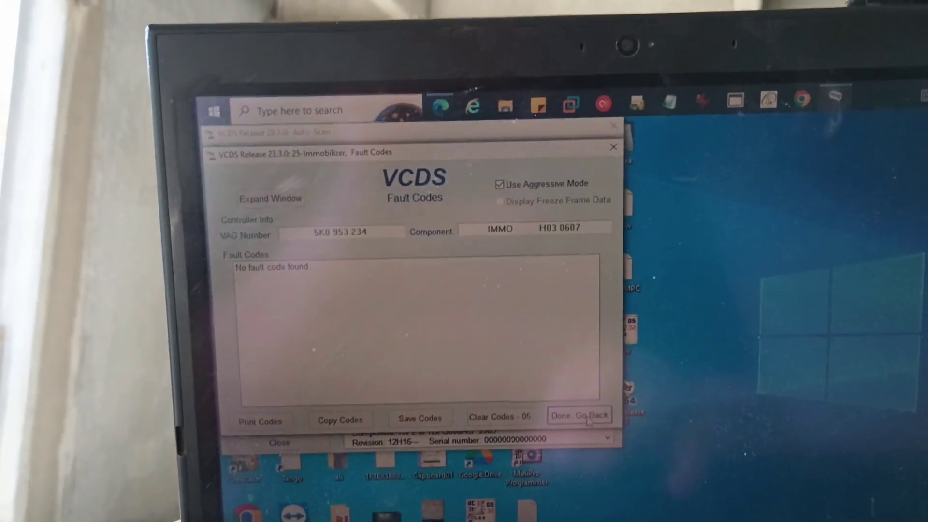
click(589, 401)
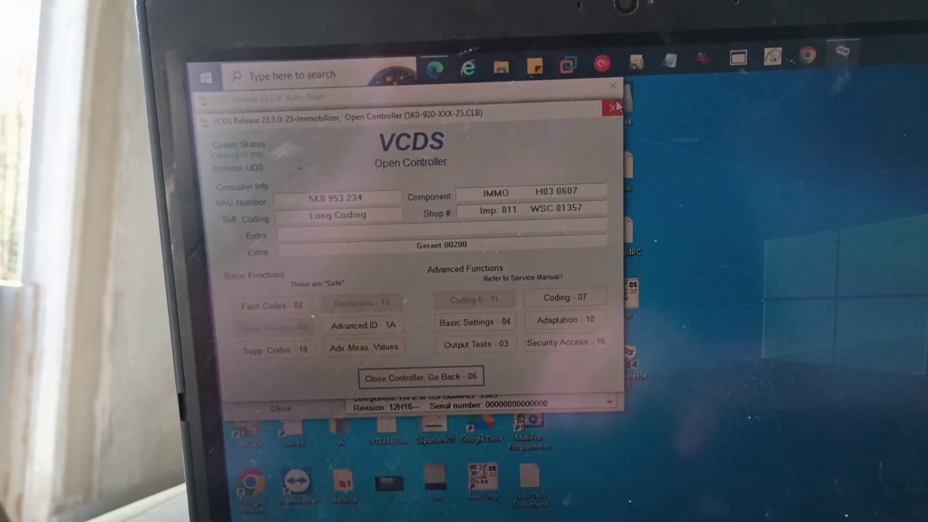
click(603, 112)
click(603, 90)
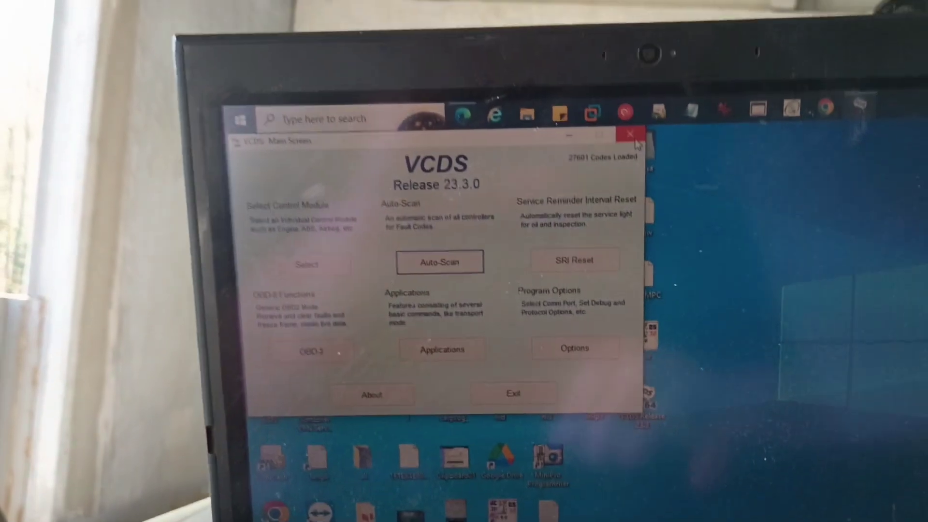
click(620, 91)
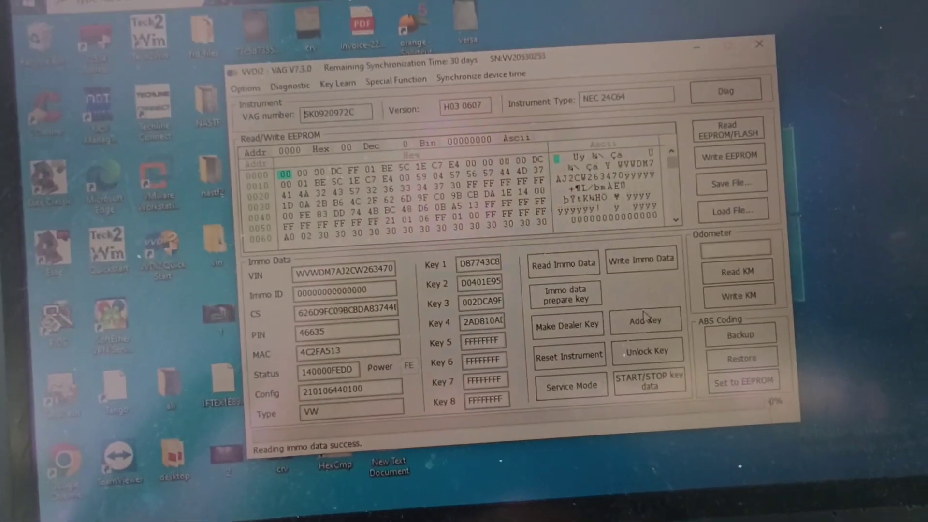
Step: Add Key using 'Learn key, login with security code from car', Login Method 1, no keyless entry
click(656, 317)
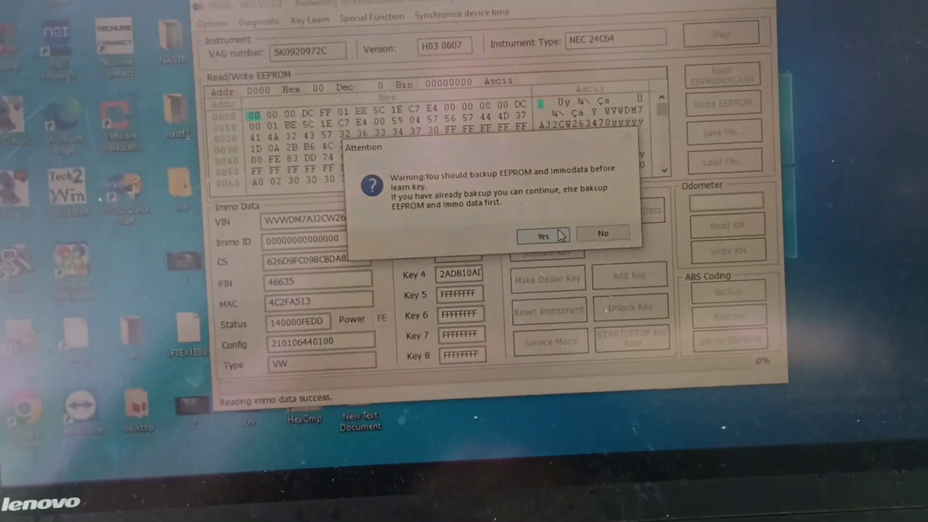
click(600, 293)
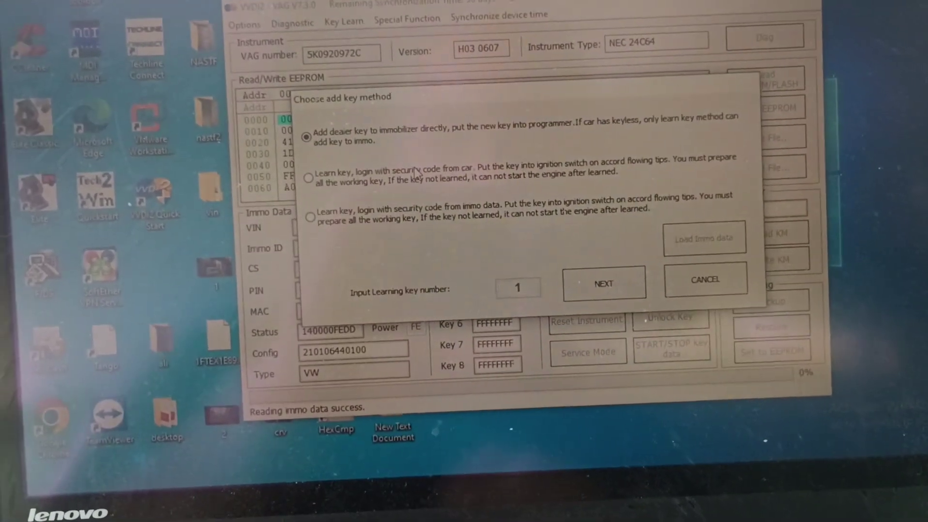
click(435, 177)
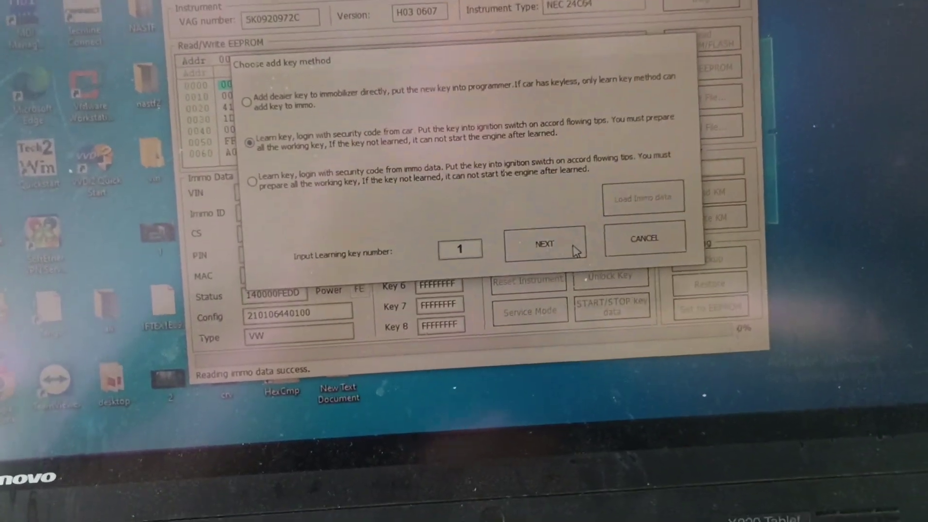
click(613, 286)
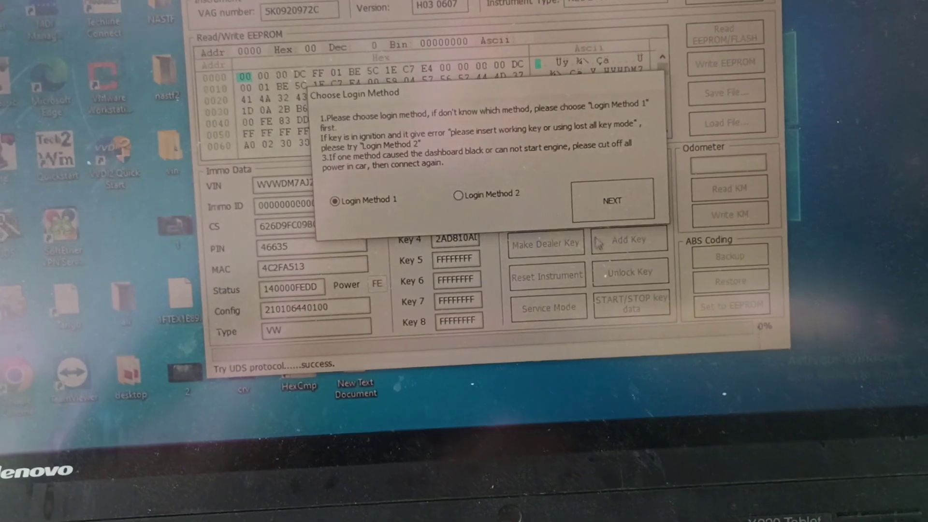
click(608, 204)
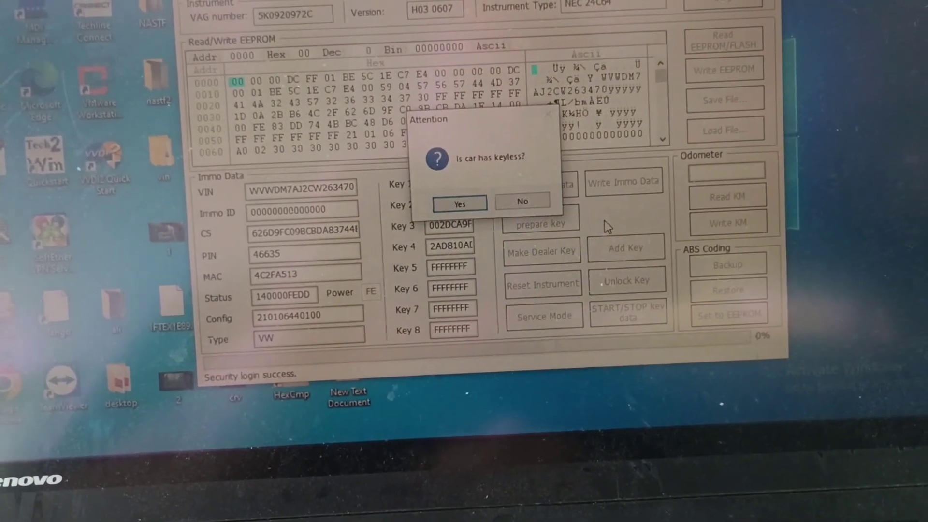
click(531, 201)
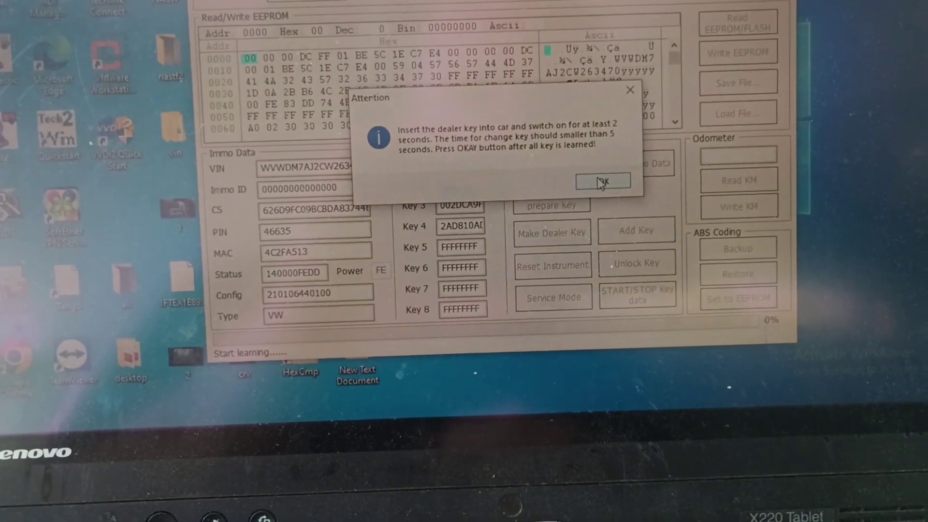
click(606, 187)
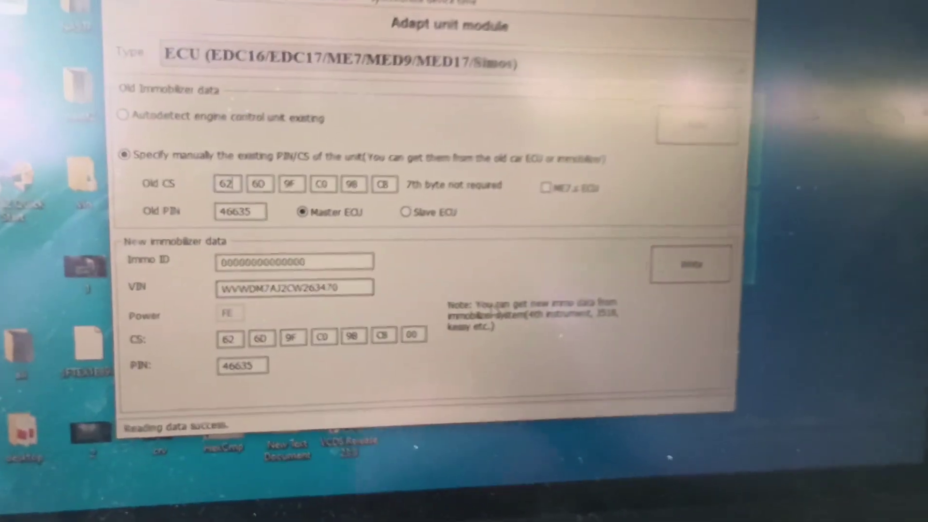
Step: Write the original CS and PIN to the engine ECU from the Adapt unit module
click(692, 265)
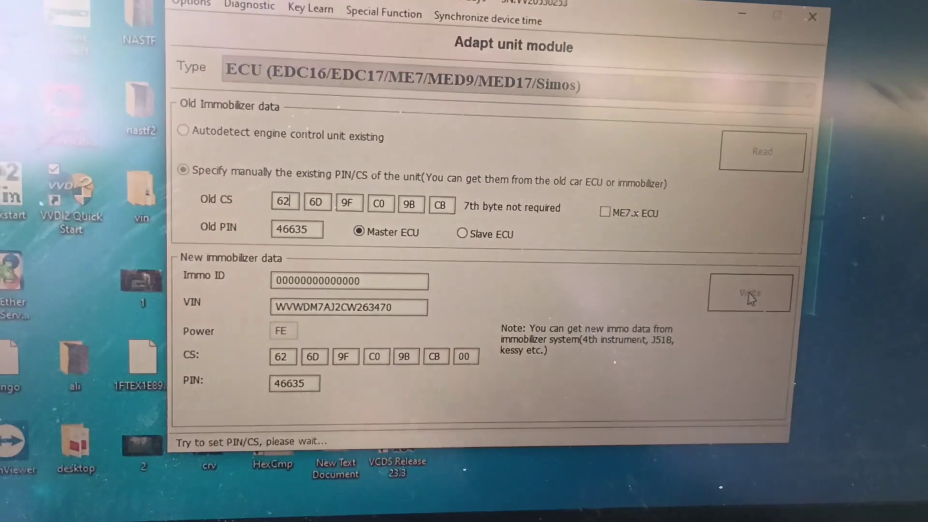